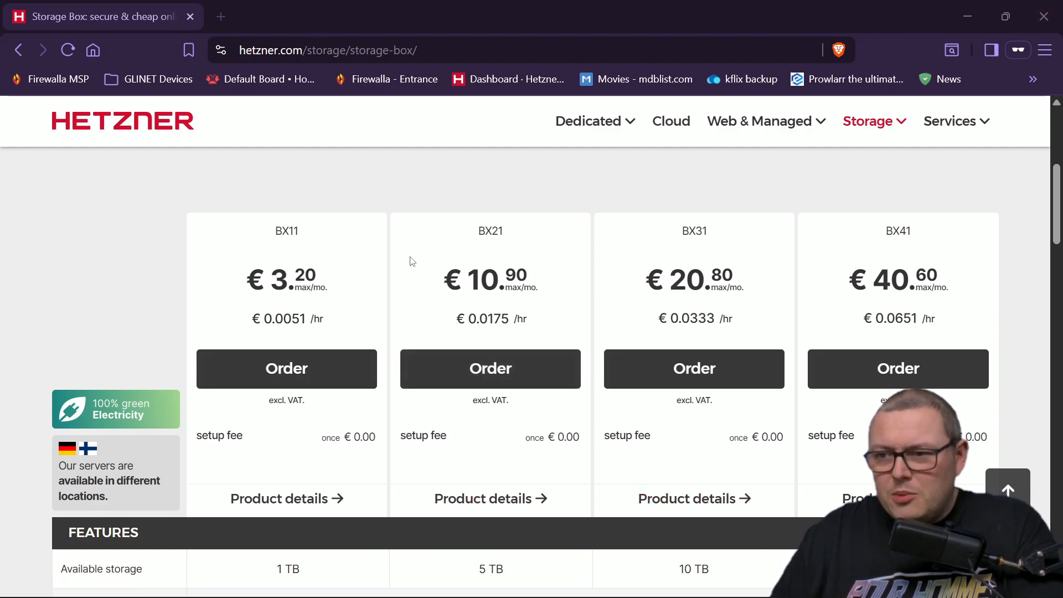
# - Compare the Storage Box plans table and order the 5 TB BX21 box
pyautogui.scroll(-2, 474, 227)
pyautogui.scroll(2, 473, 224)
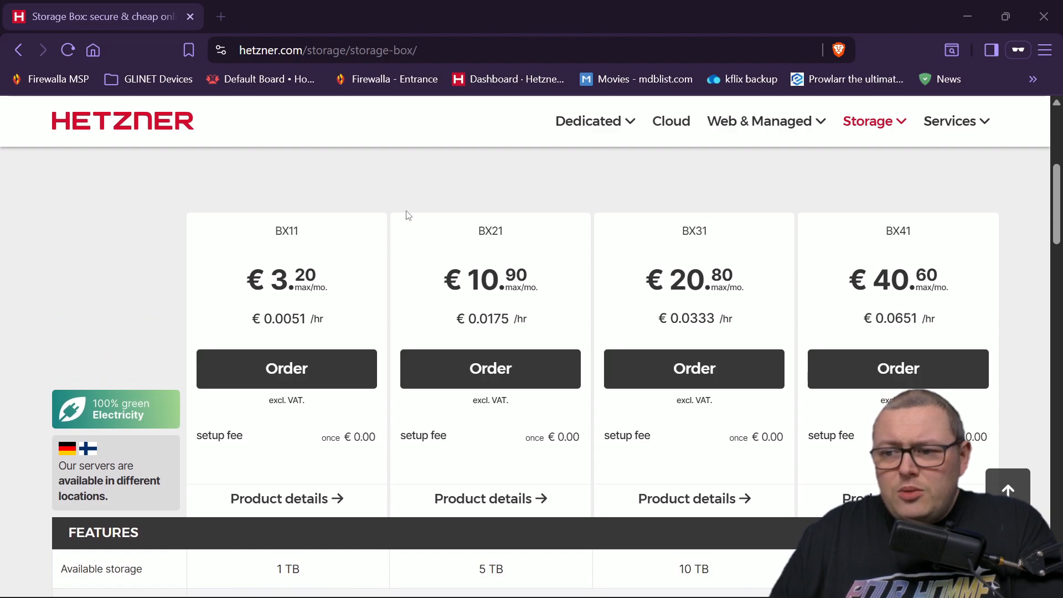
pyautogui.scroll(-4, 407, 221)
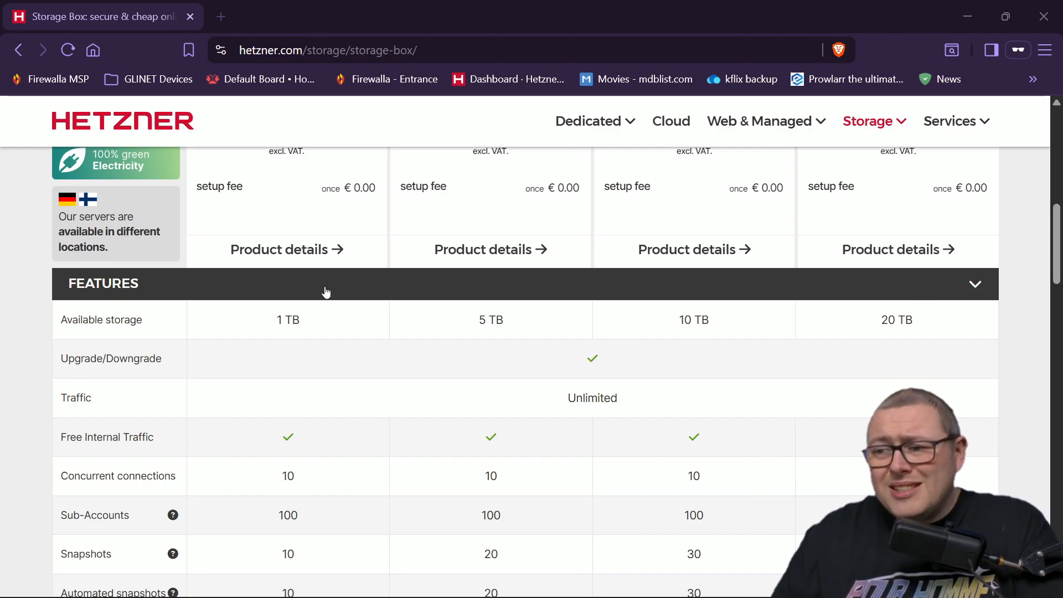
pyautogui.scroll(-12, 545, 325)
pyautogui.scroll(7, 567, 323)
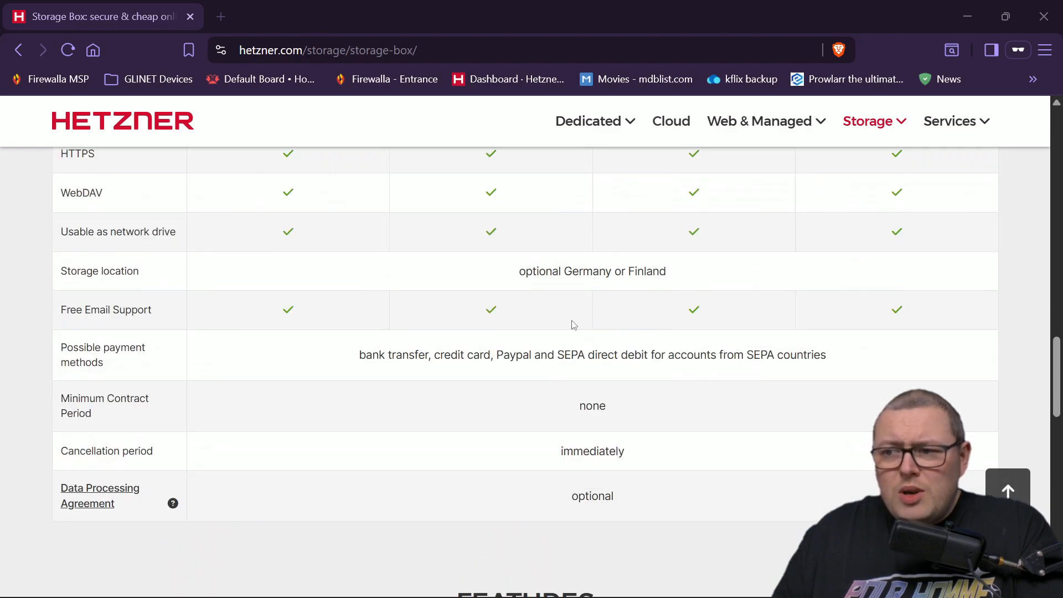
pyautogui.scroll(1, 590, 327)
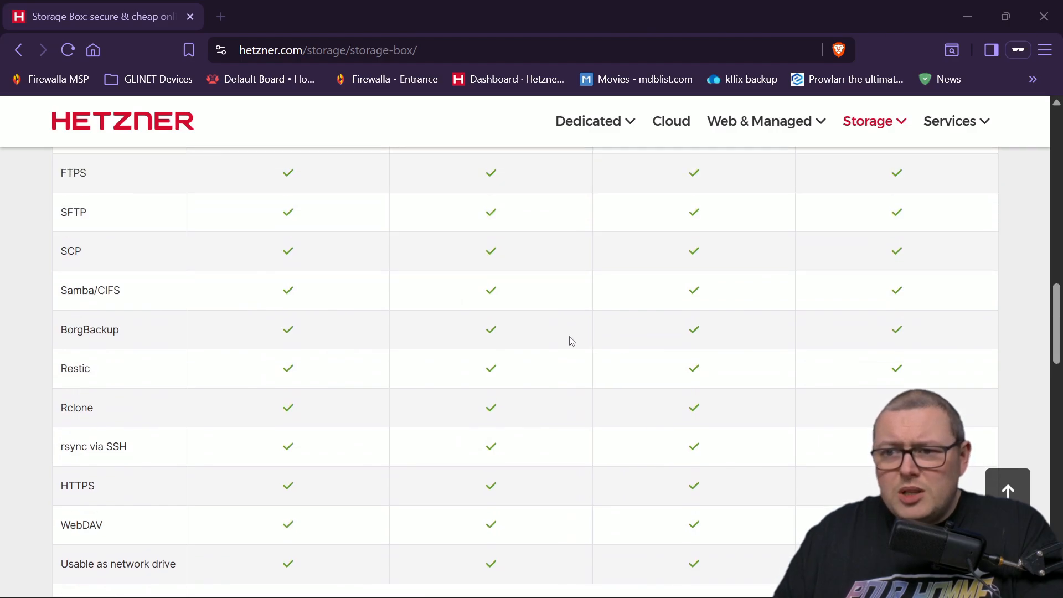
pyautogui.scroll(8, 420, 360)
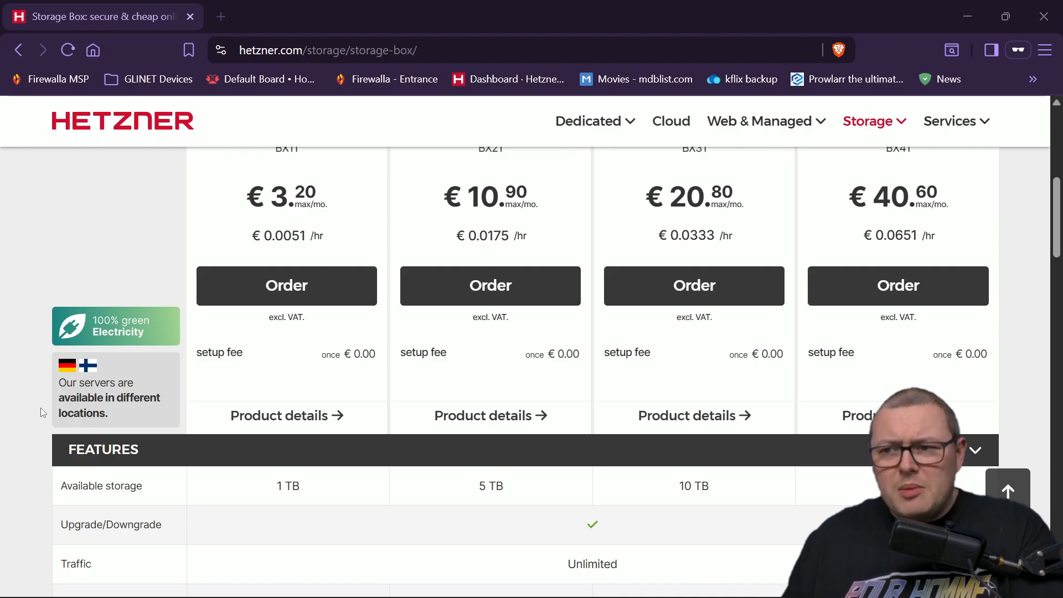
pyautogui.scroll(2, 490, 259)
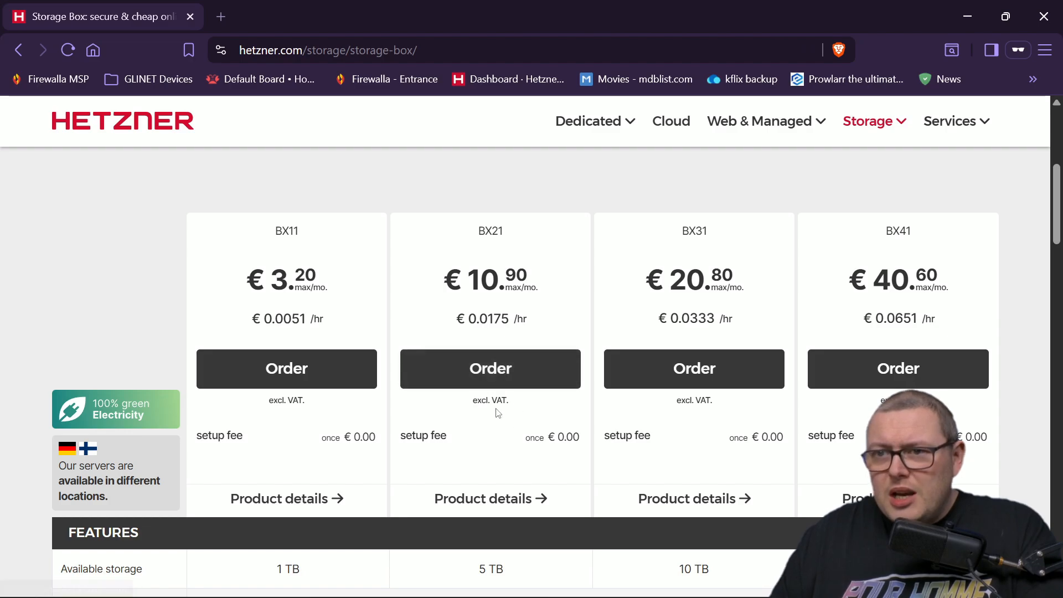
pyautogui.click(523, 376)
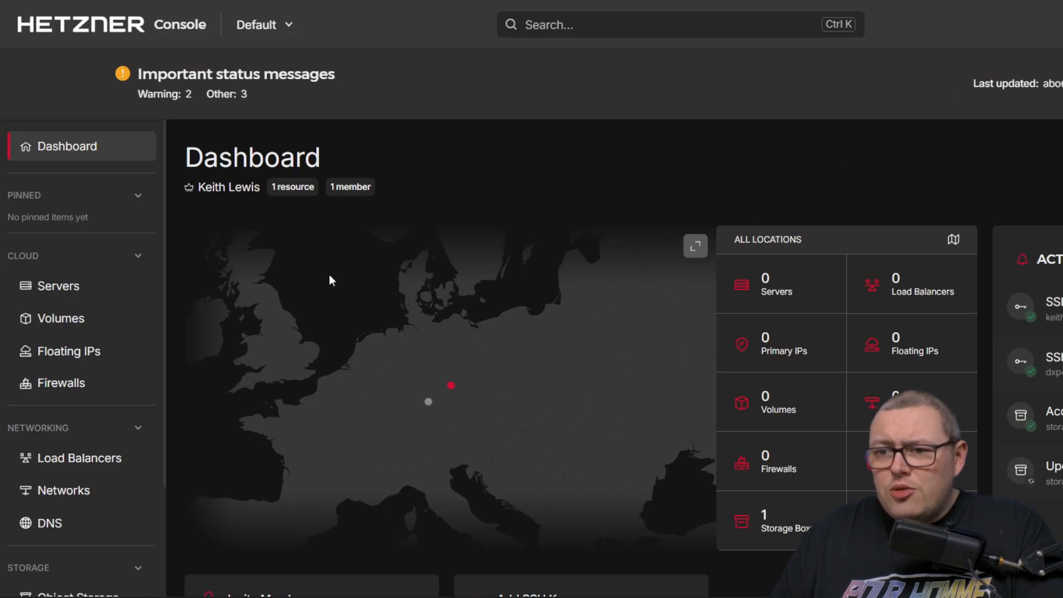
# - Create a new Storage Box, keeping Falkenstein as location and selecting the 5 TB BX21 plan
pyautogui.scroll(-3, 124, 315)
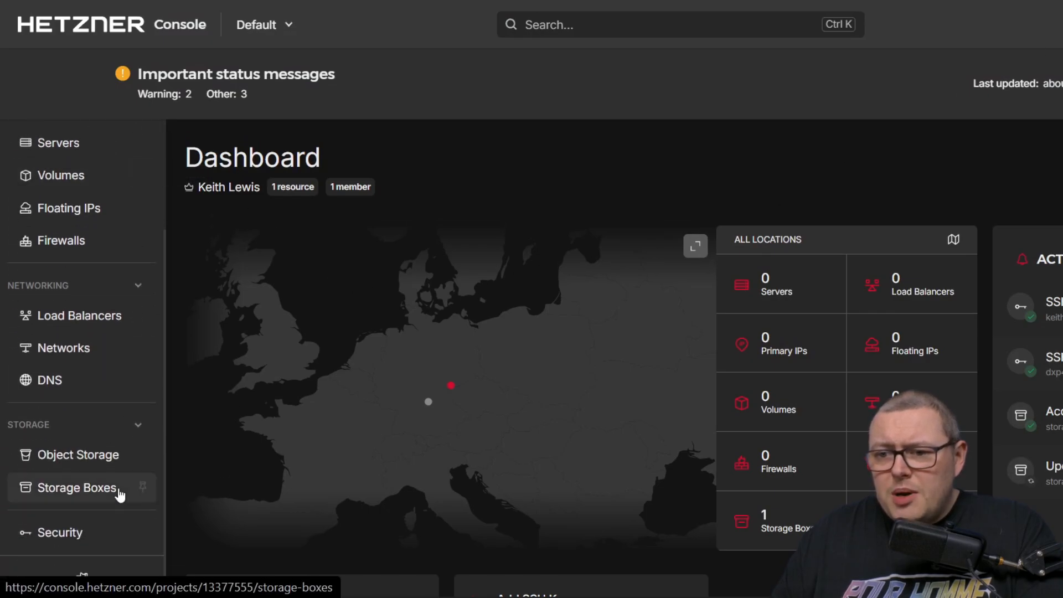
pyautogui.click(95, 492)
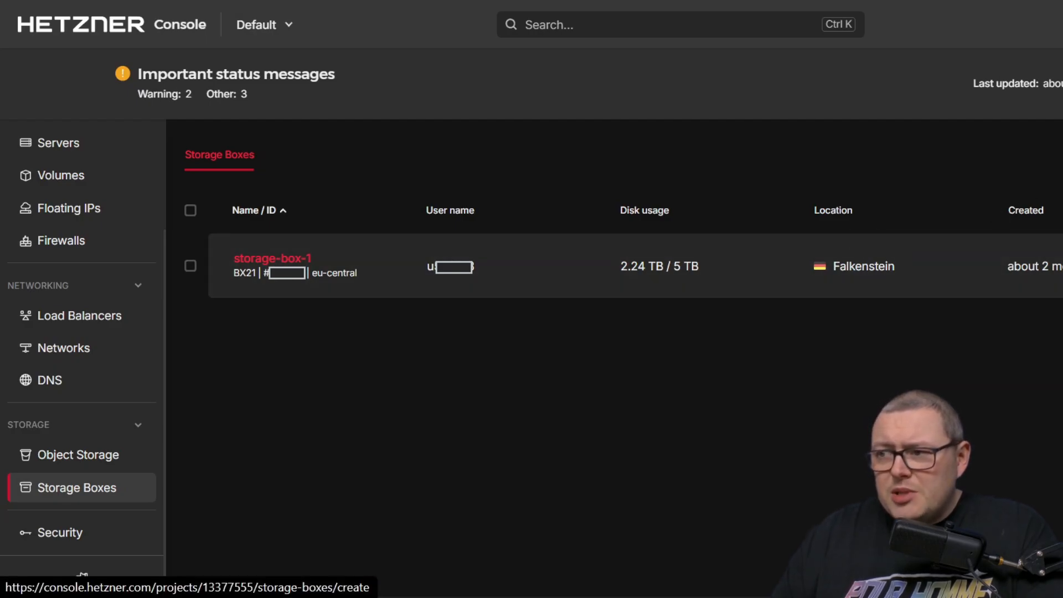
pyautogui.click(1061, 155)
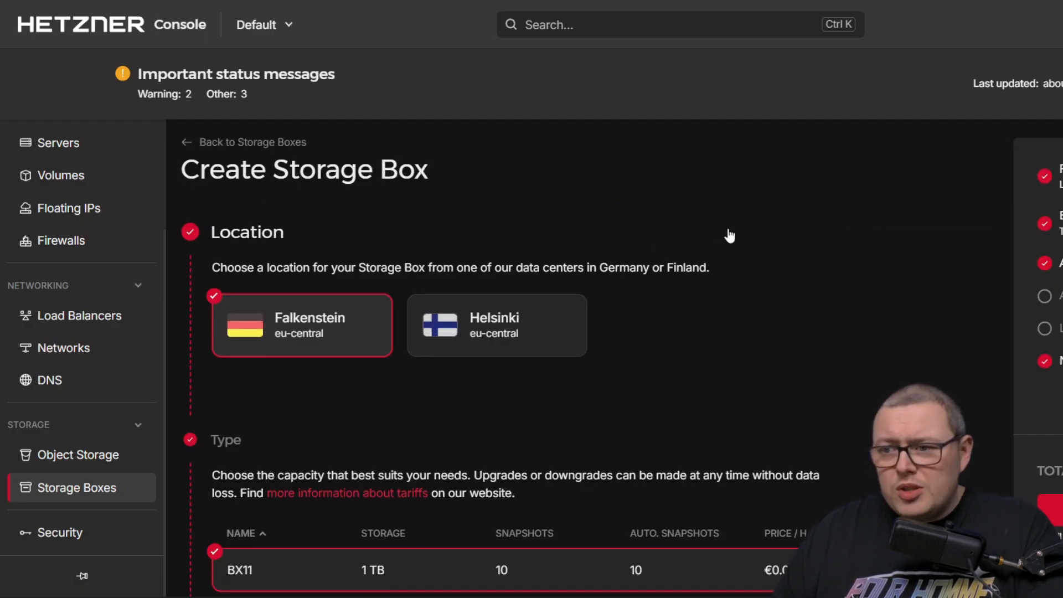
pyautogui.scroll(-2, 729, 237)
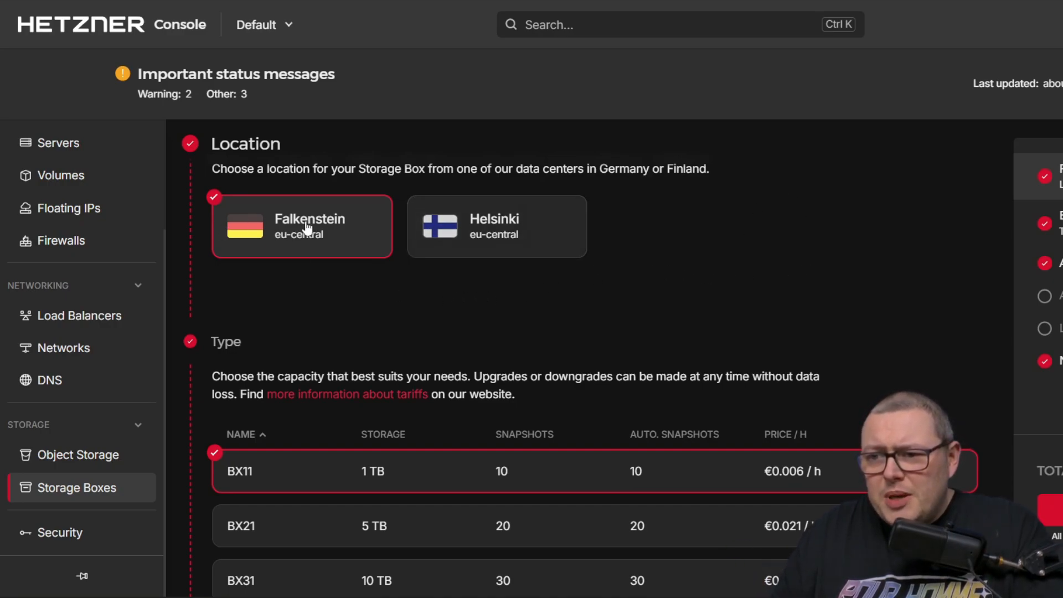
pyautogui.scroll(-2, 275, 260)
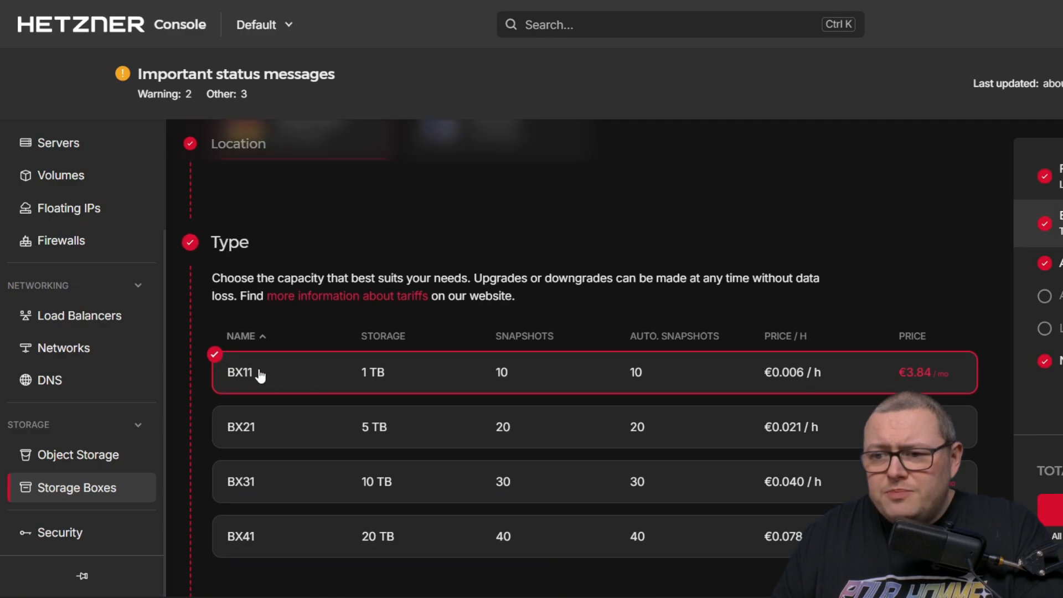
pyautogui.click(282, 440)
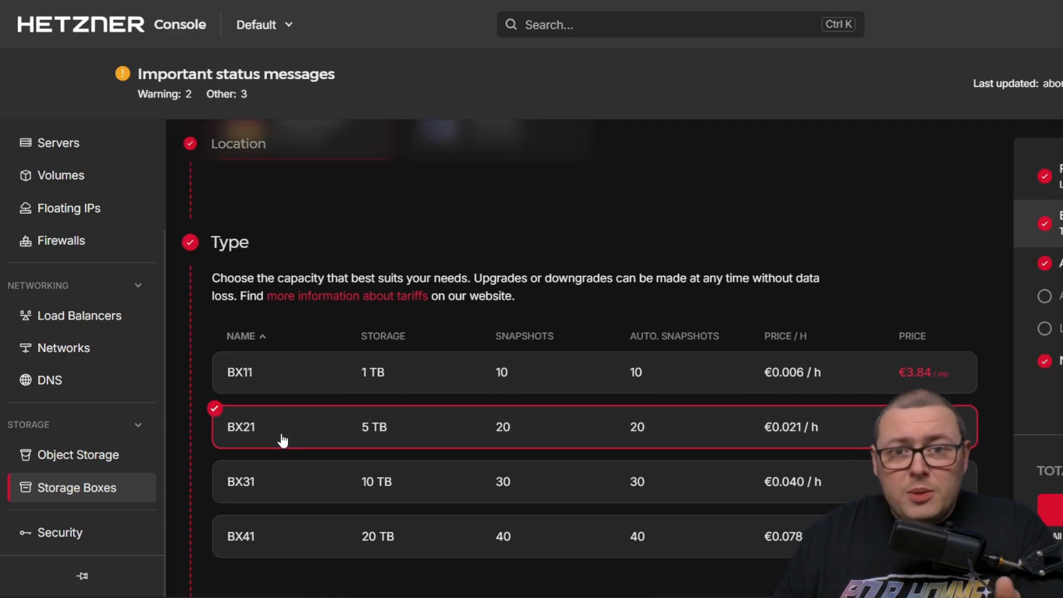
pyautogui.scroll(-1, 629, 327)
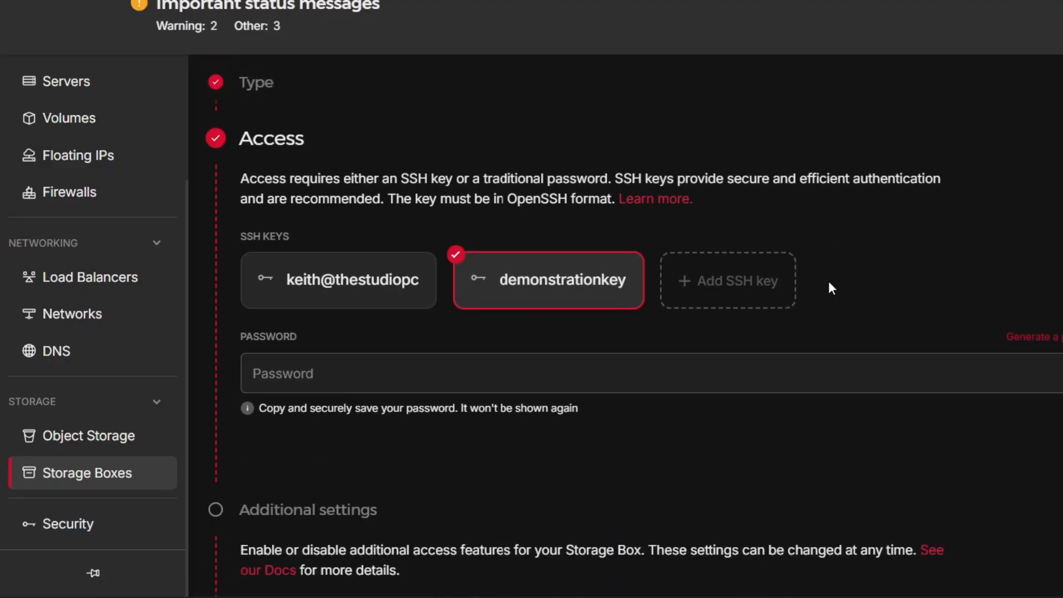
# - Scroll to the Access step with the demonstrationkey SSH key card
pyautogui.scroll(-1, 828, 280)
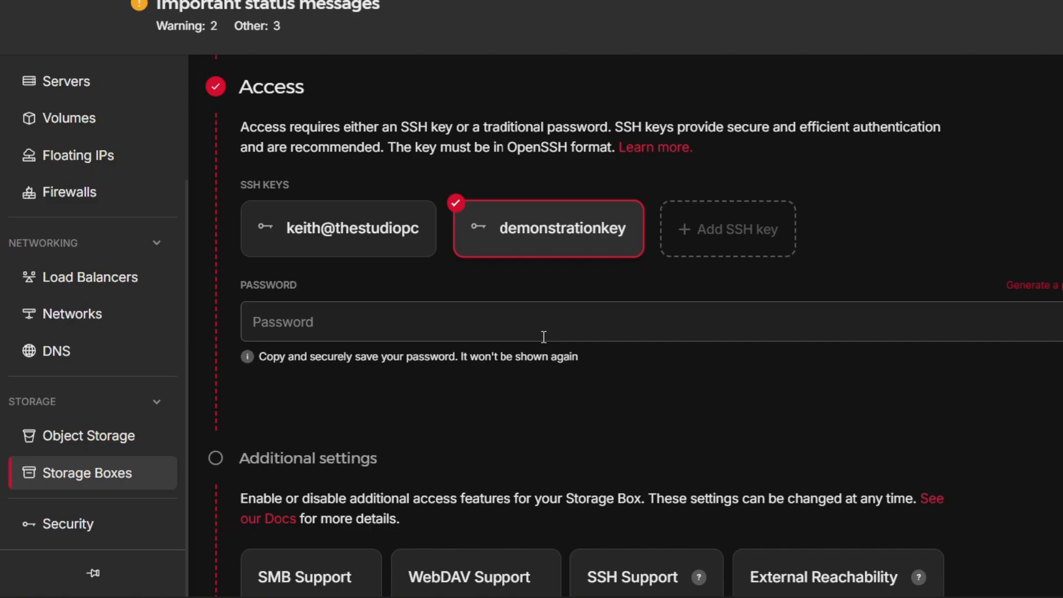
# - Enable SSH Support on the new box, then return to the Storage Boxes list
pyautogui.click(544, 337)
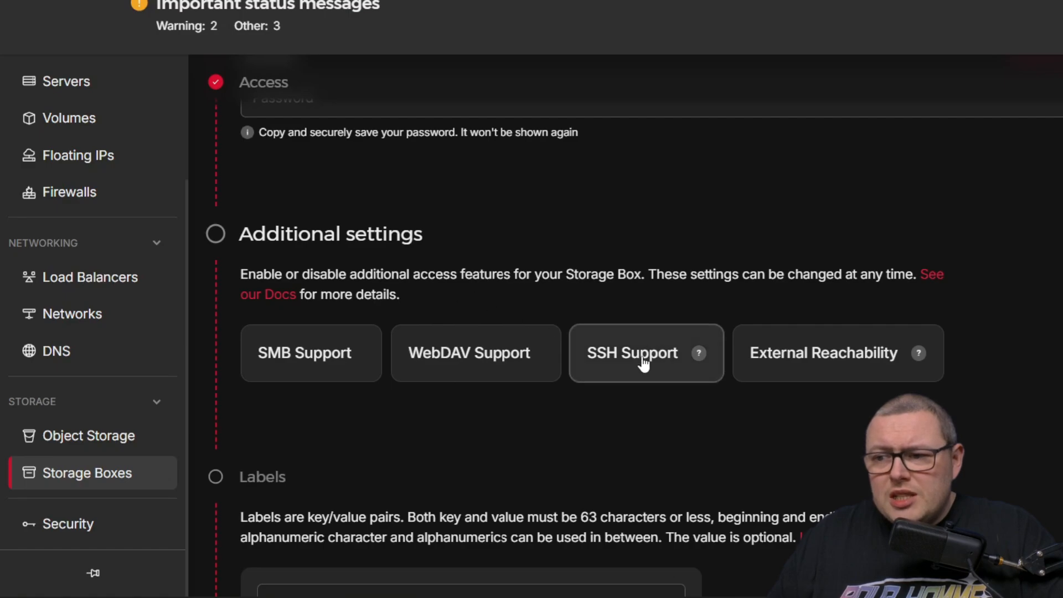
pyautogui.click(636, 363)
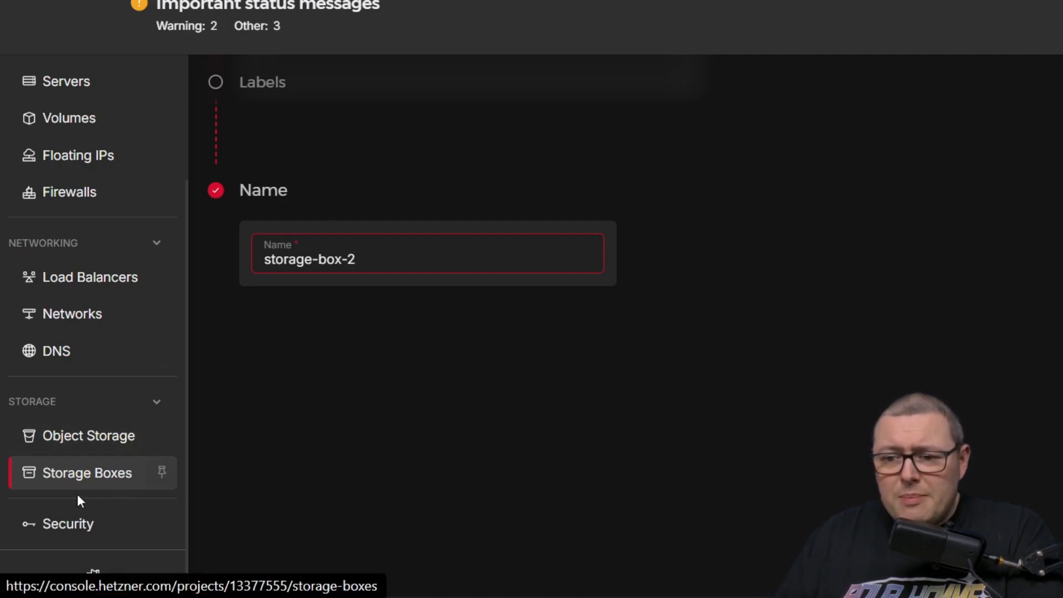
pyautogui.click(93, 476)
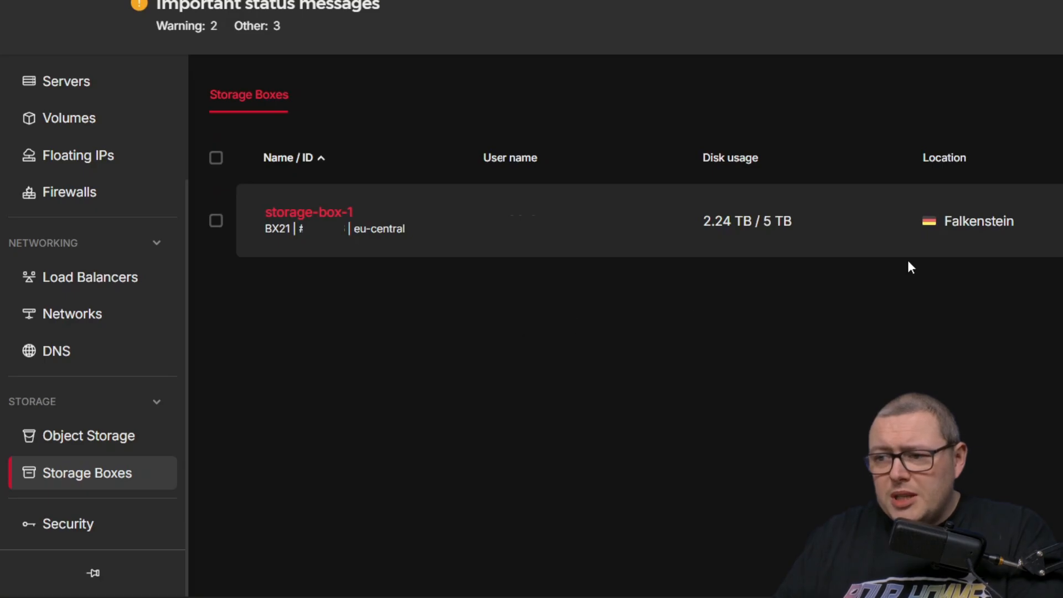
# - Open storage-box-1's overview page from the Storage Boxes list
pyautogui.click(334, 217)
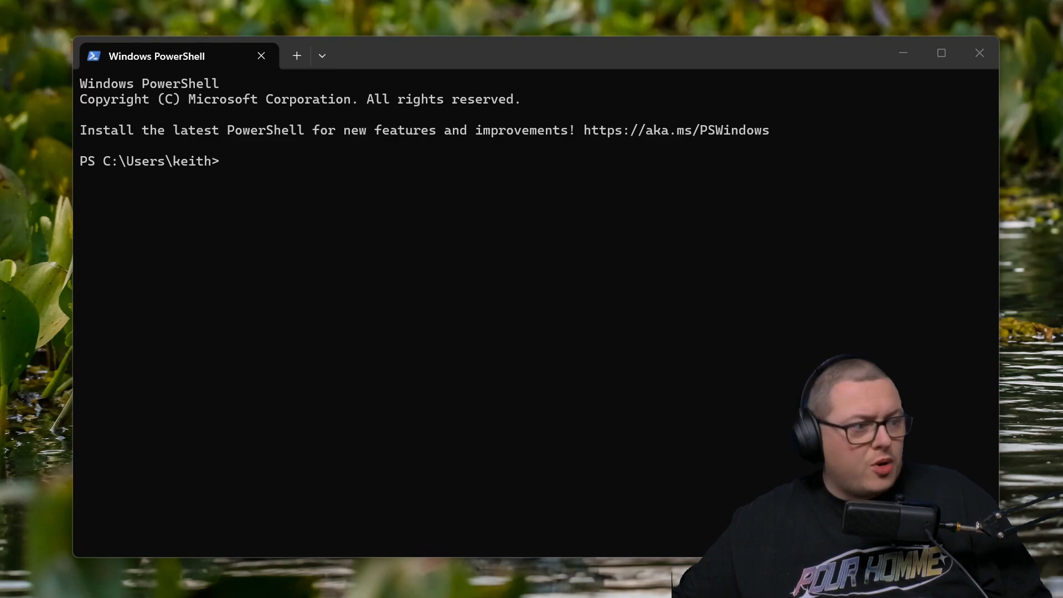
# - Generate a passphrase-free ed25519 key pair at .ssh\hetzner_duplicati_key with ssh-keygen
pyautogui.hotkey('ctrl', 'v')
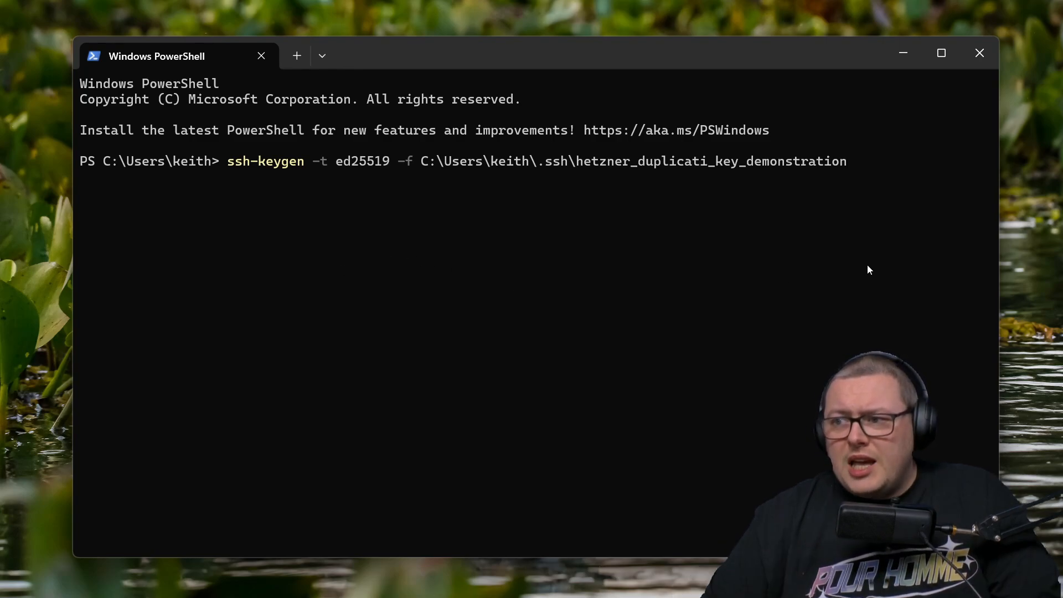
pyautogui.press('BackSpace')
pyautogui.press('BackSpace')
pyautogui.press('BackSpace')
pyautogui.press('BackSpace')
pyautogui.press('BackSpace')
pyautogui.press('BackSpace')
pyautogui.press('BackSpace')
pyautogui.press('BackSpace')
pyautogui.press('BackSpace')
pyautogui.press('BackSpace')
pyautogui.press('BackSpace')
pyautogui.press('BackSpace')
pyautogui.press('BackSpace')
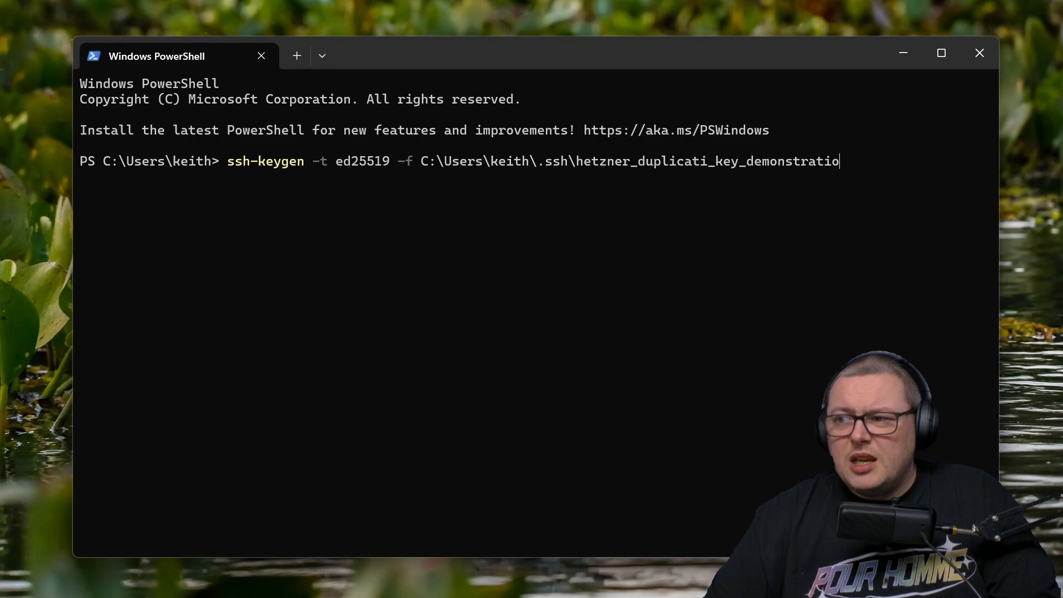
pyautogui.press('BackSpace')
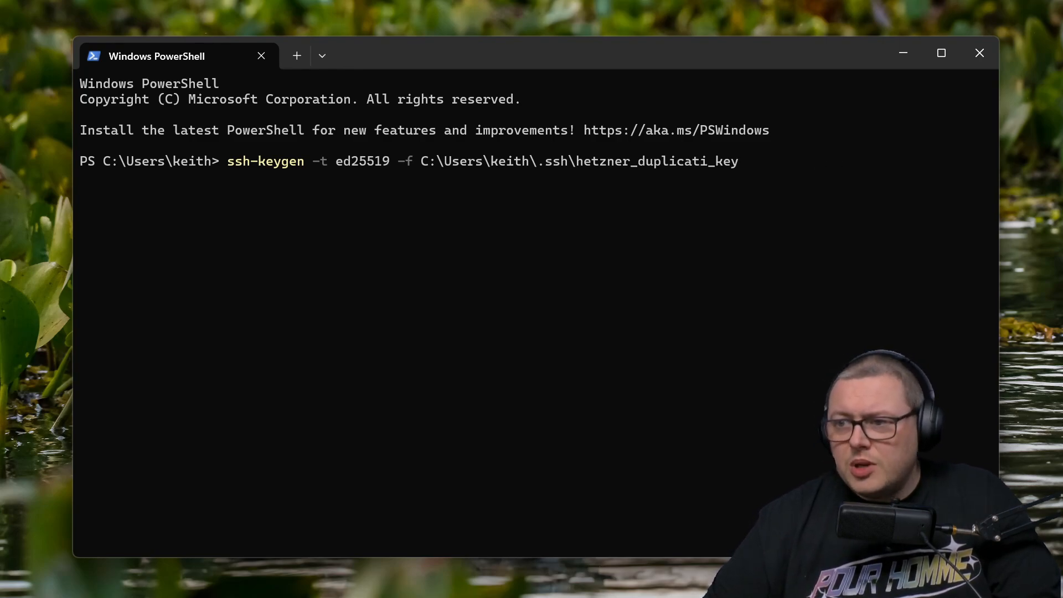
pyautogui.press('Return')
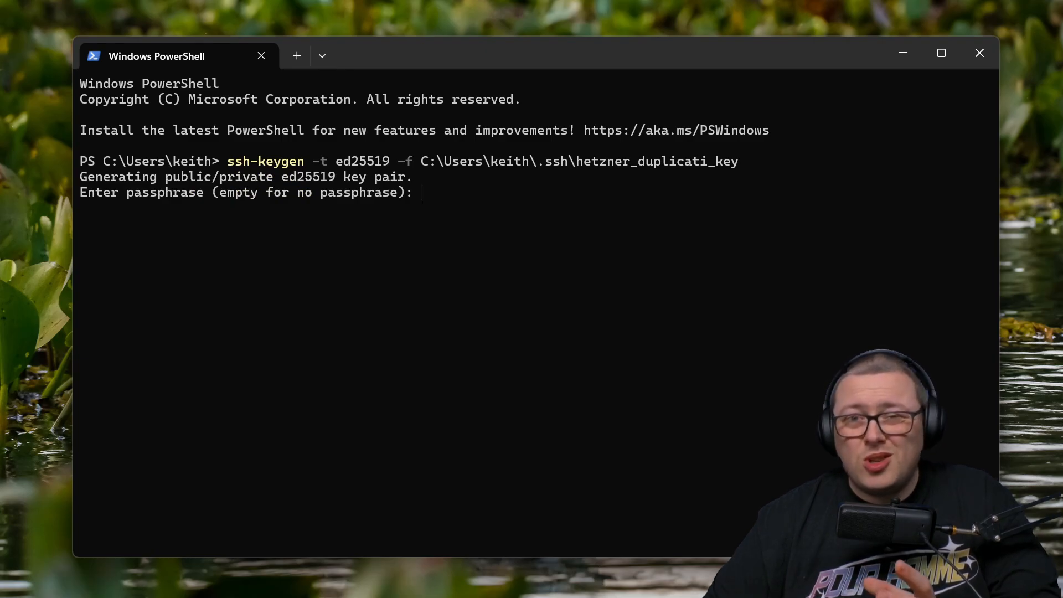
pyautogui.press('Return')
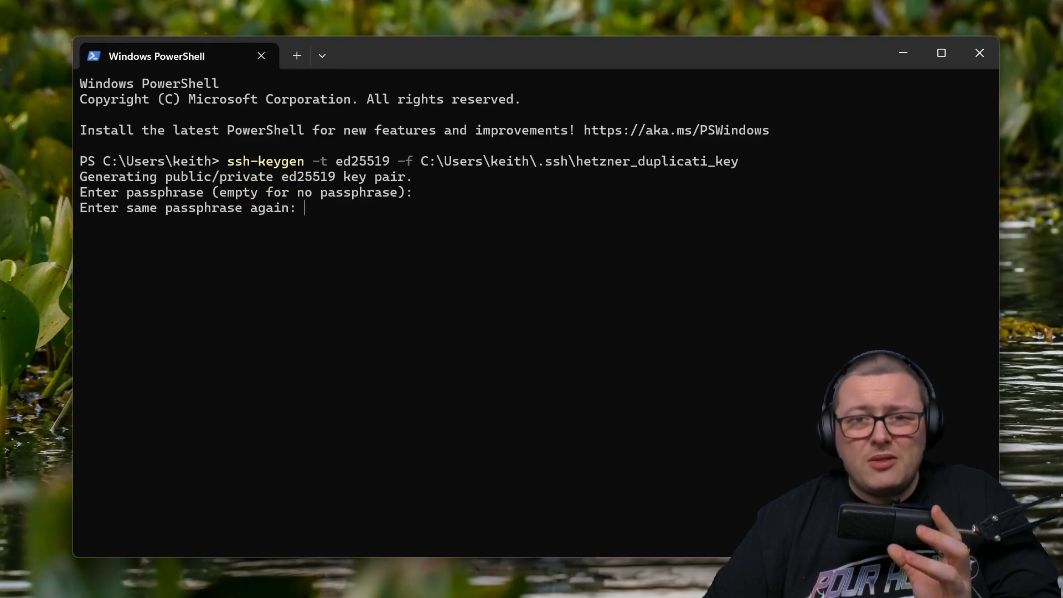
pyautogui.press('Return')
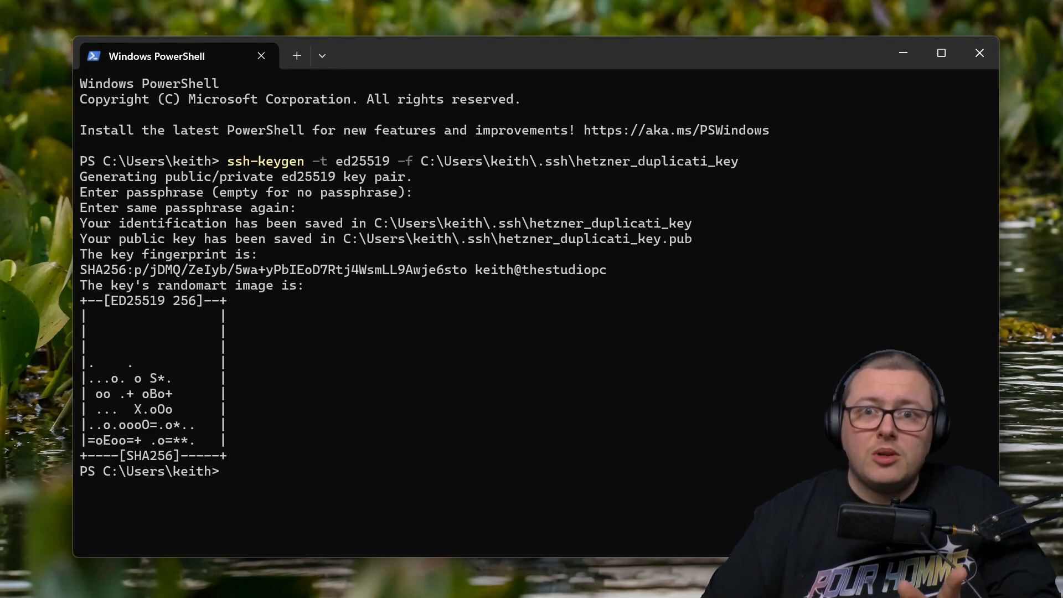
pyautogui.hotkey('ctrl', 'v')
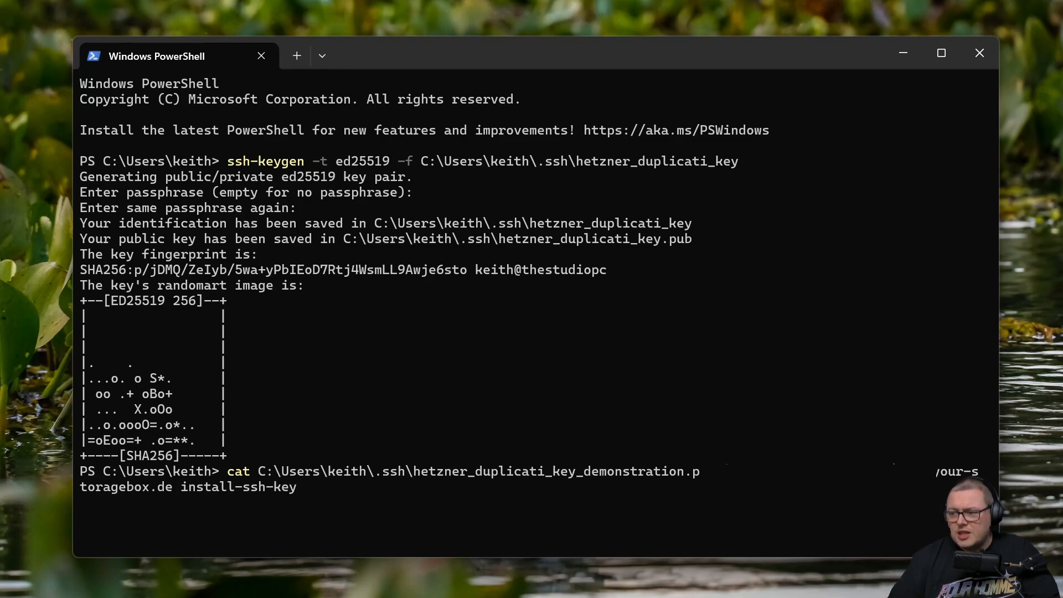
# - Install hetzner_duplicati_key.pub on the storage box via ssh -p23 install-ssh-key, entering the box password
pyautogui.press('BackSpace')
pyautogui.press('BackSpace')
pyautogui.press('BackSpace')
pyautogui.press('BackSpace')
pyautogui.press('BackSpace')
pyautogui.press('BackSpace')
pyautogui.press('BackSpace')
pyautogui.press('BackSpace')
pyautogui.press('BackSpace')
pyautogui.press('BackSpace')
pyautogui.press('BackSpace')
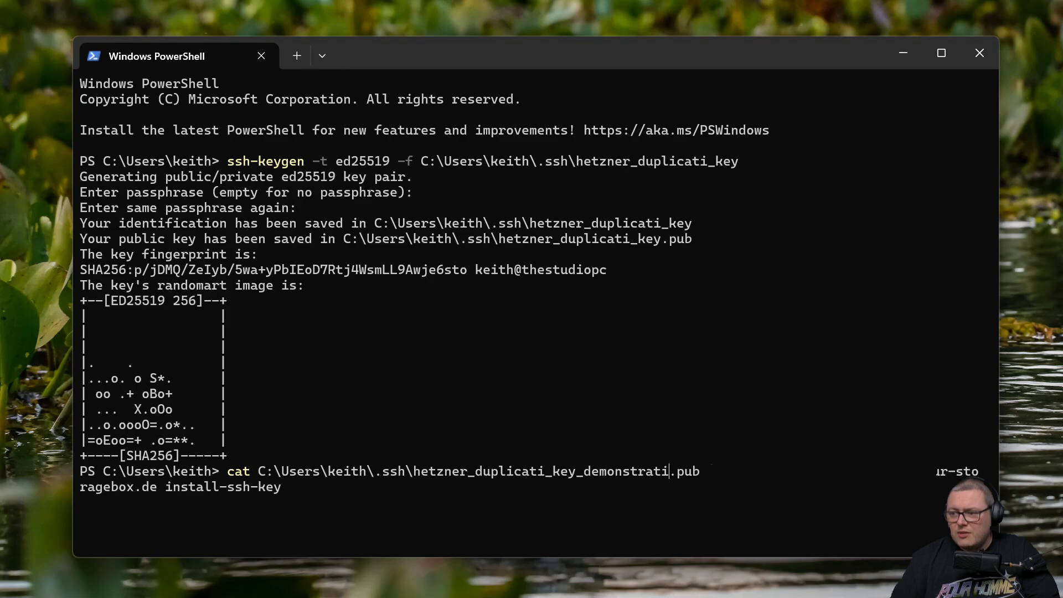
pyautogui.press('BackSpace')
pyautogui.press('BackSpace')
pyautogui.press('BackSpace')
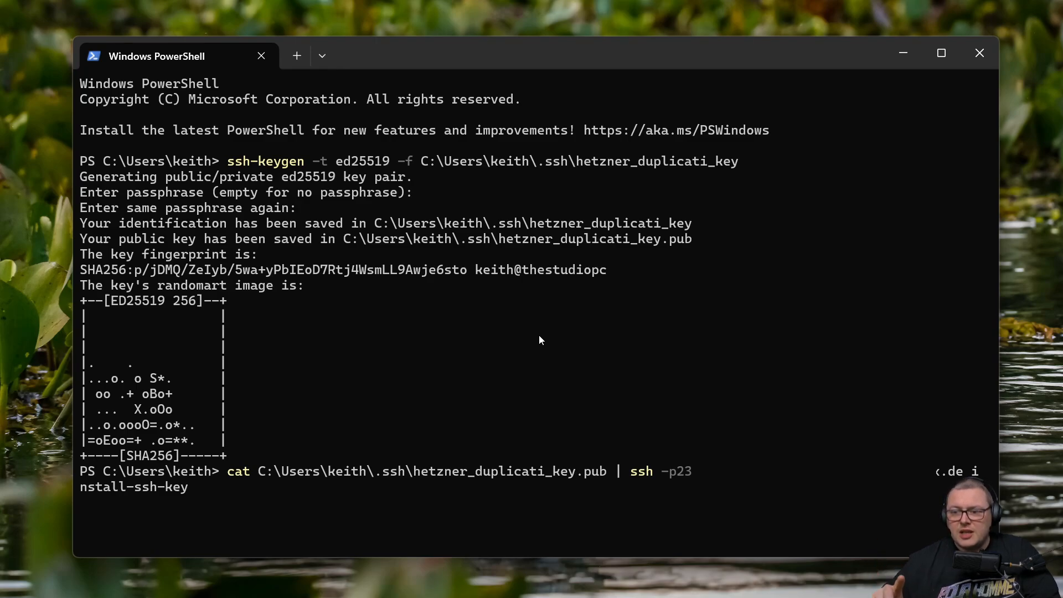
pyautogui.press('Return')
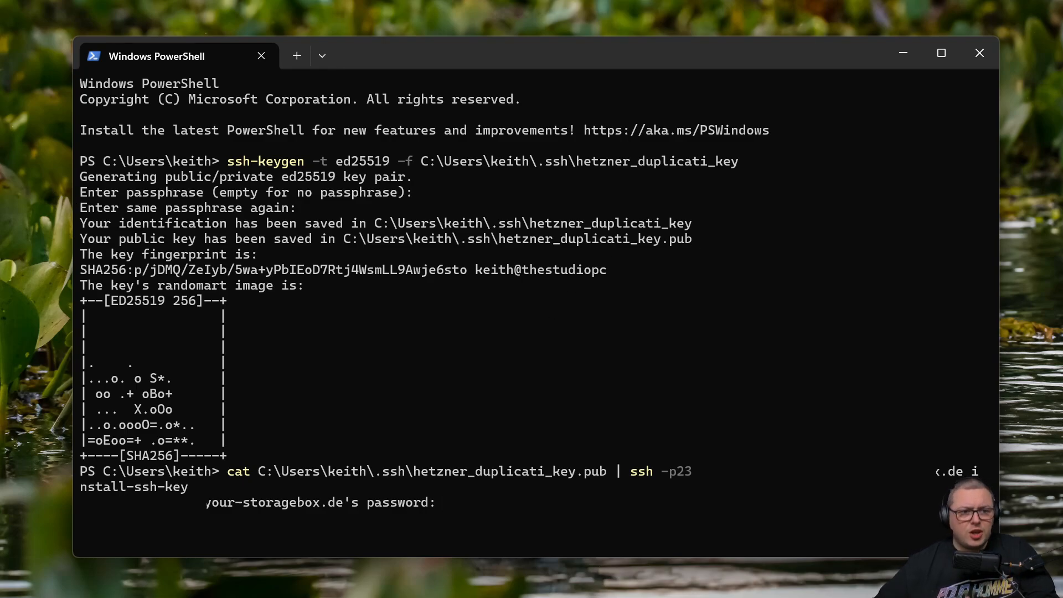
pyautogui.hotkey('alt', 'Tab')
pyautogui.click(380, 389)
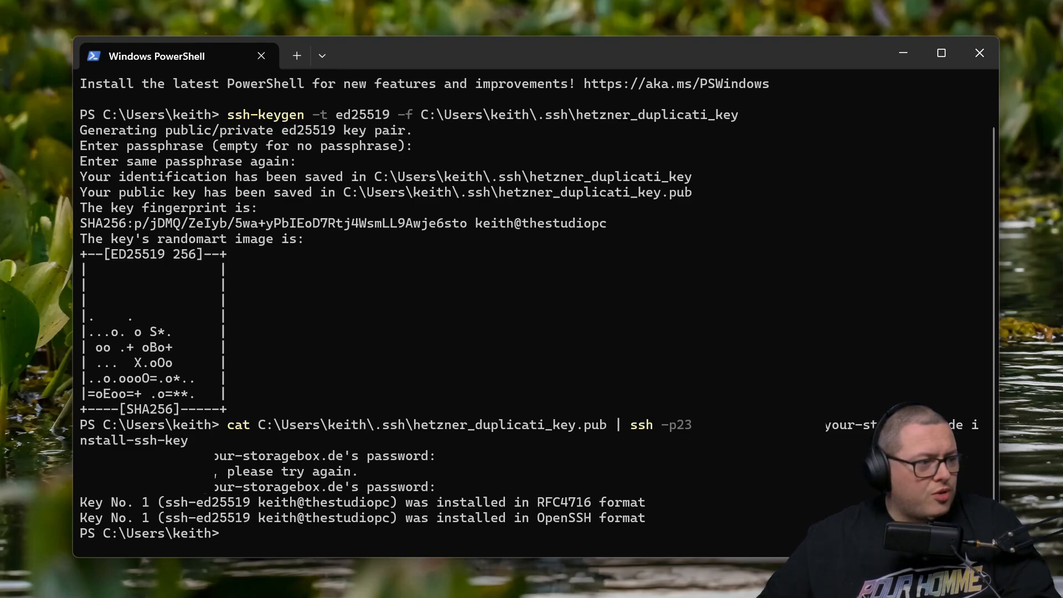
pyautogui.hotkey('alt', 'Tab')
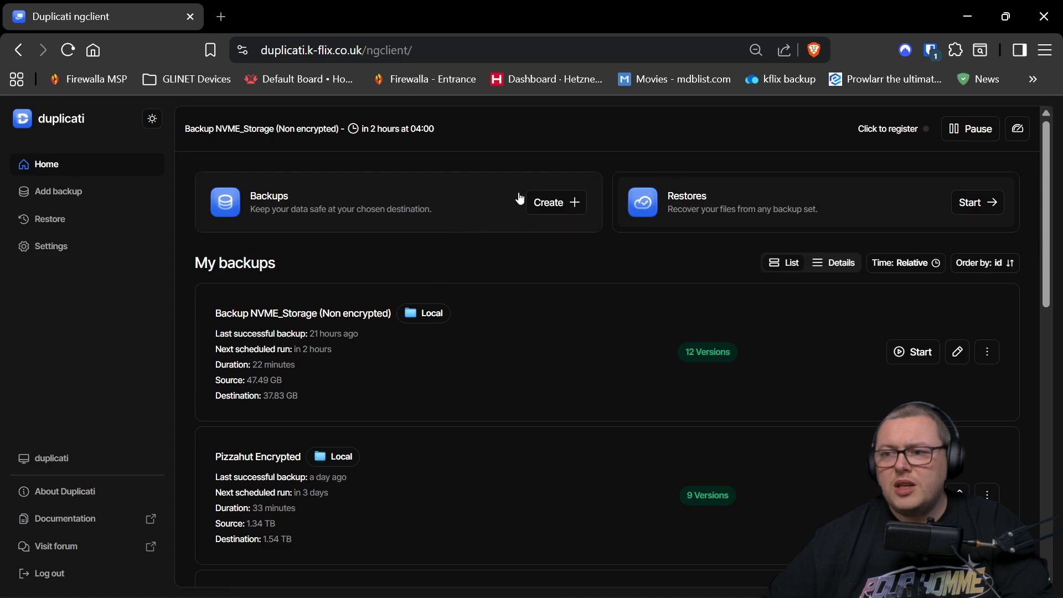
# - Add a new backup named 'hetzner offsite' and choose None for encryption
pyautogui.click(563, 204)
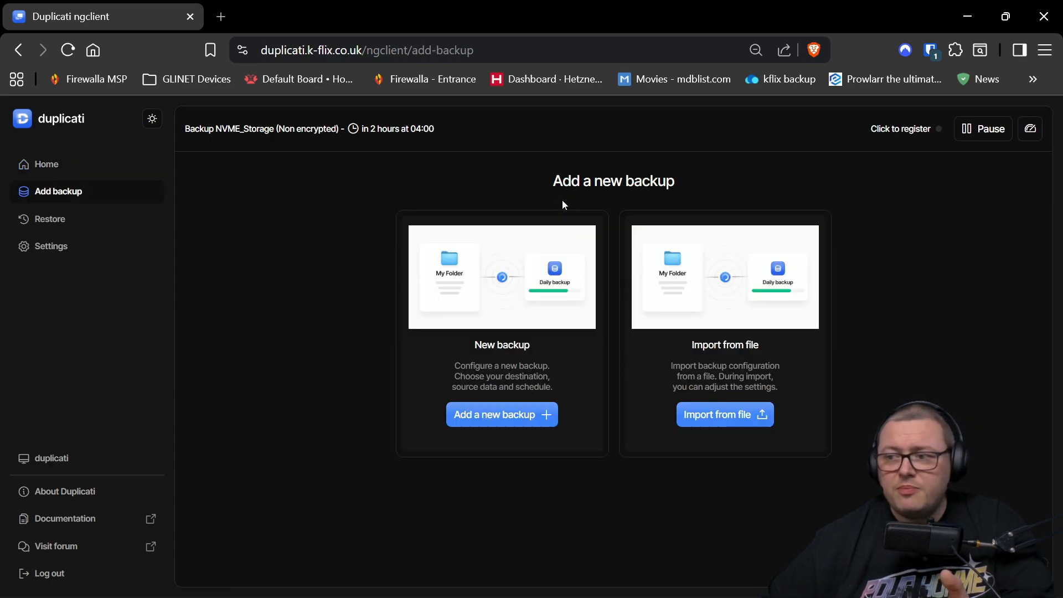
pyautogui.click(501, 413)
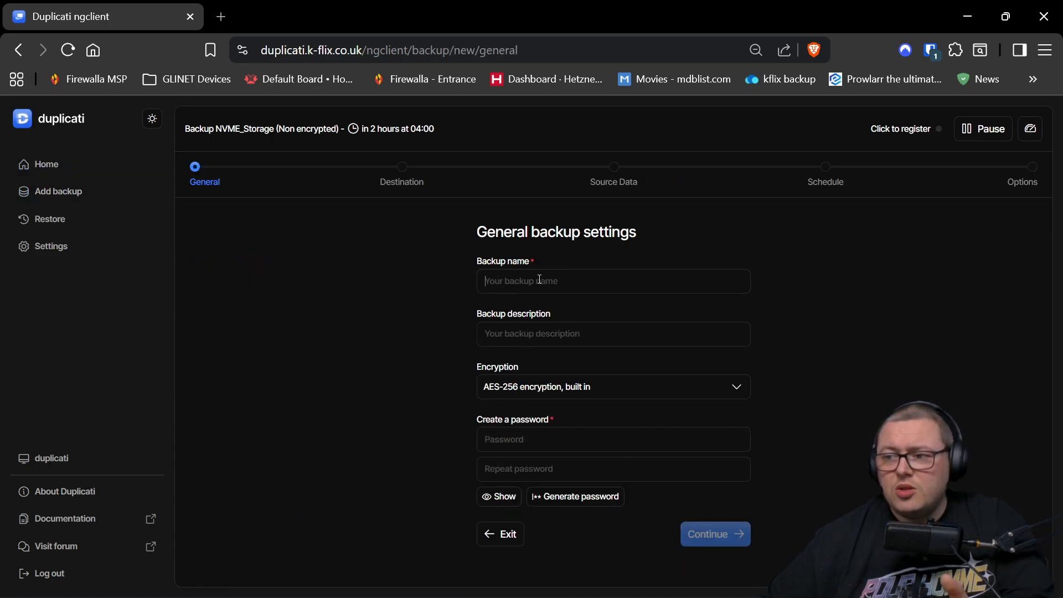
pyautogui.write('het')
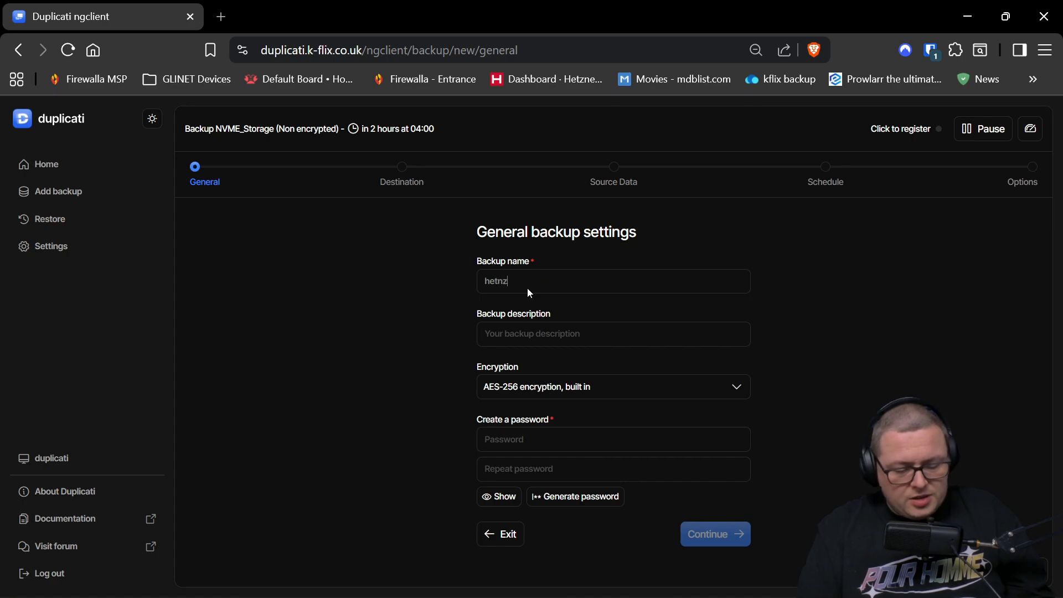
pyautogui.write('zner offsite')
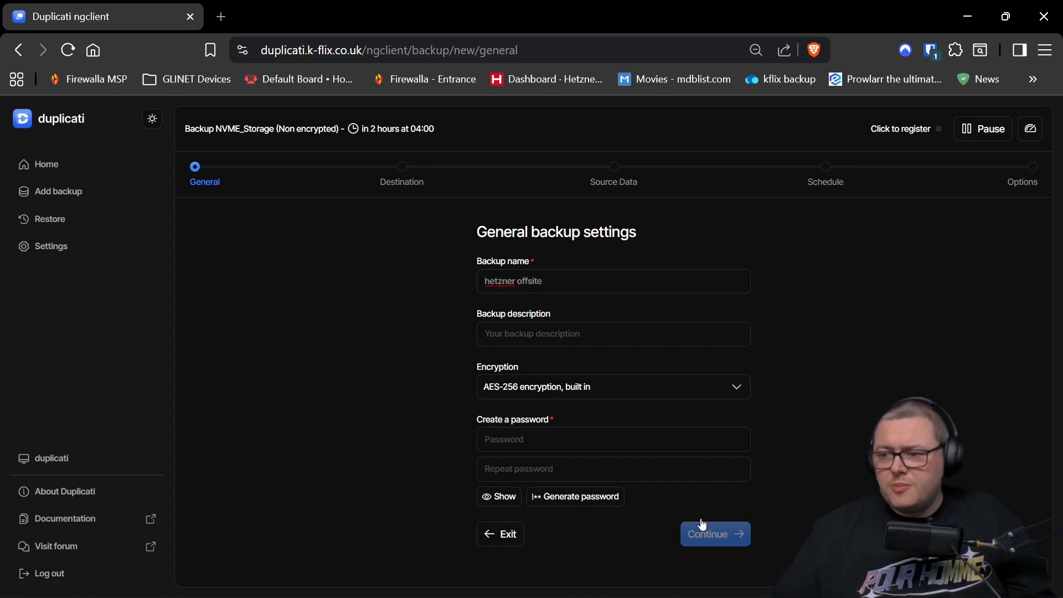
pyautogui.click(523, 439)
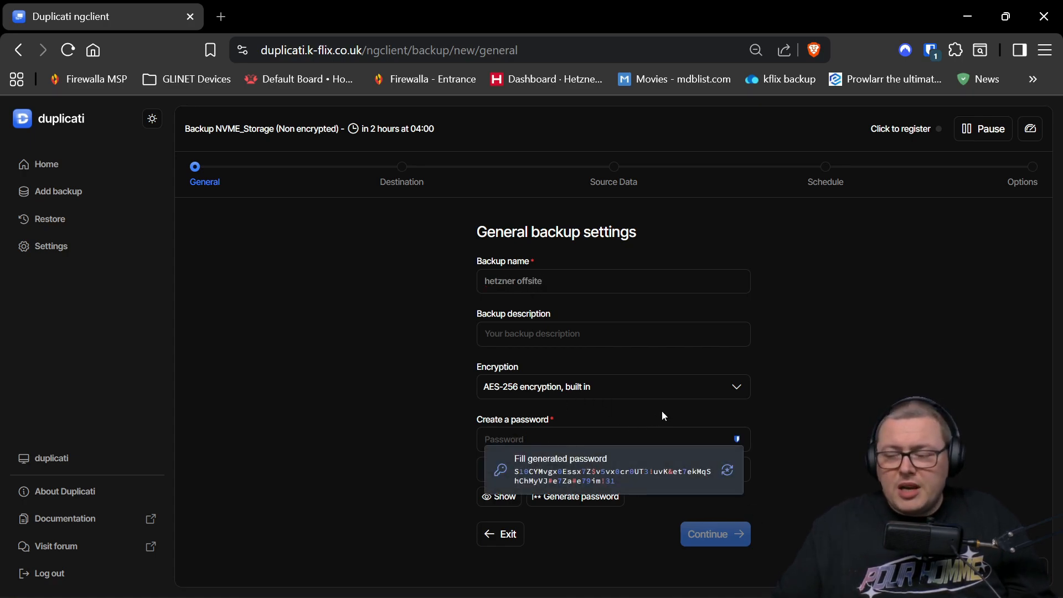
pyautogui.click(696, 394)
pyautogui.click(747, 419)
pyautogui.click(602, 435)
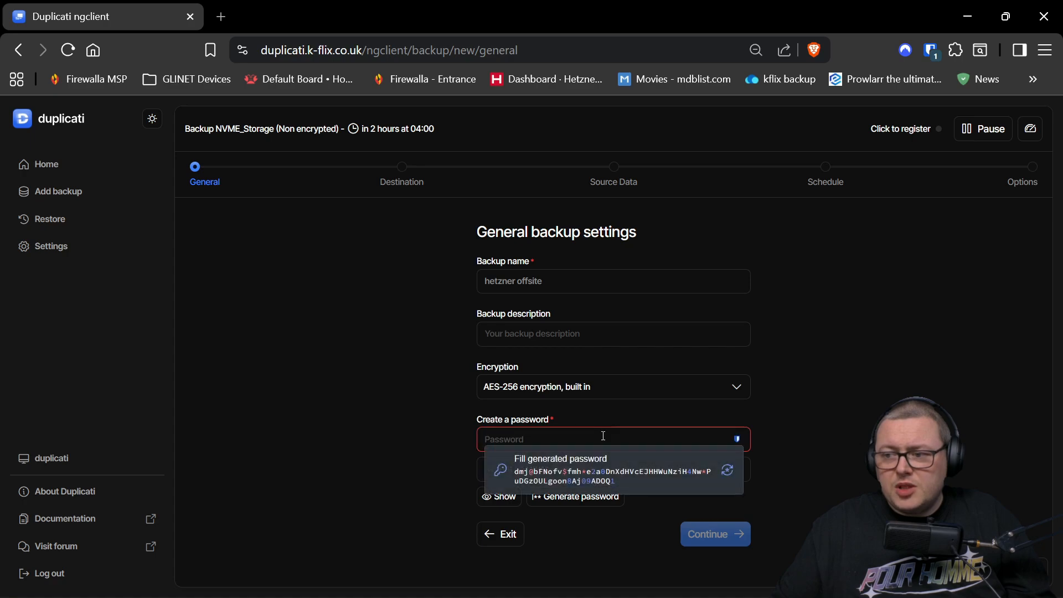
pyautogui.click(644, 417)
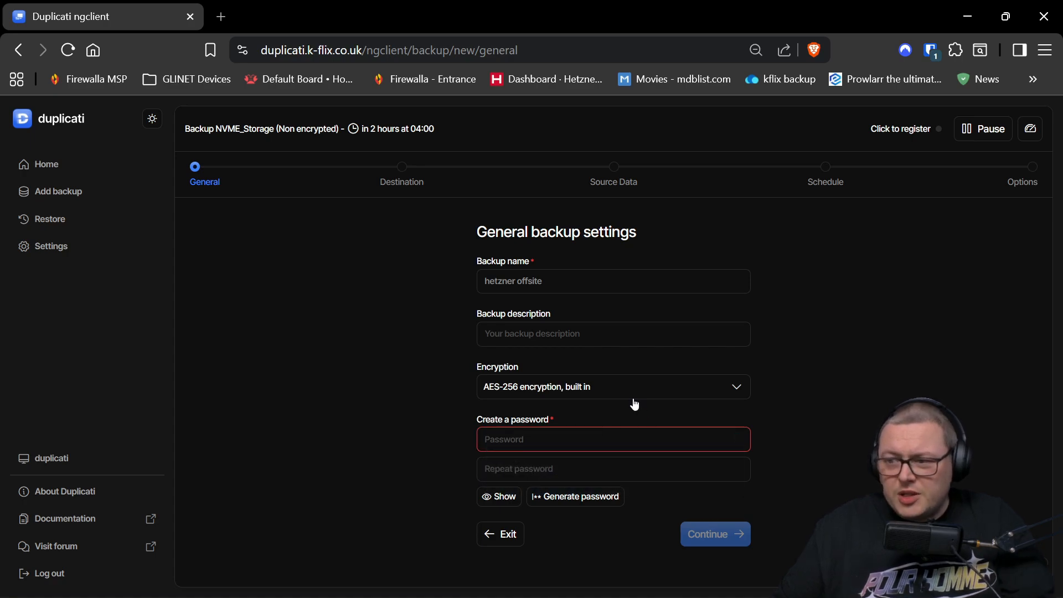
pyautogui.click(632, 395)
pyautogui.click(530, 415)
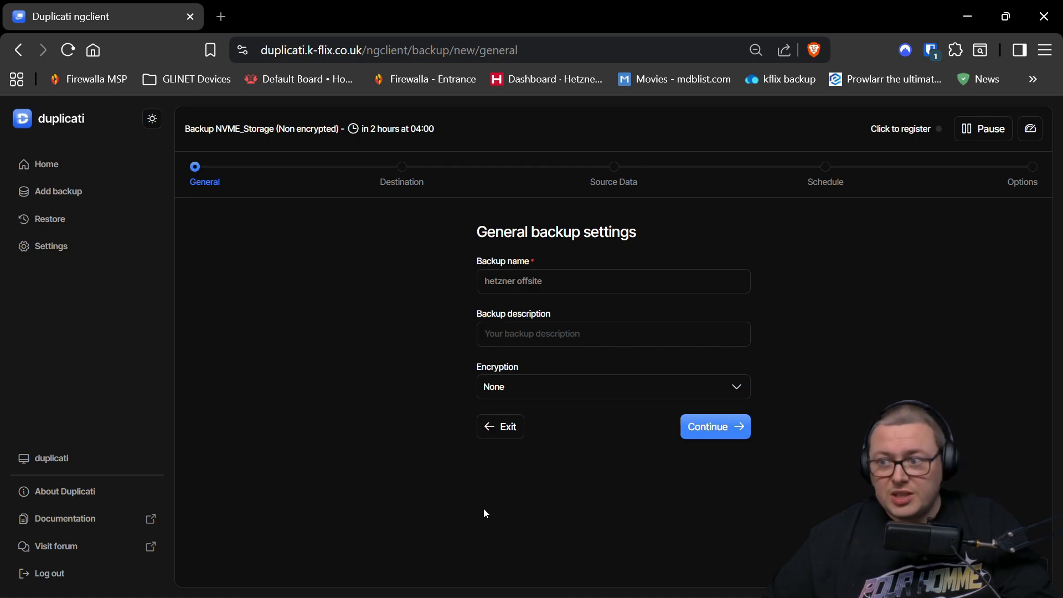
# - Continue to the destination page and choose SSH as the backup destination
pyautogui.click(711, 424)
pyautogui.scroll(-3, 586, 346)
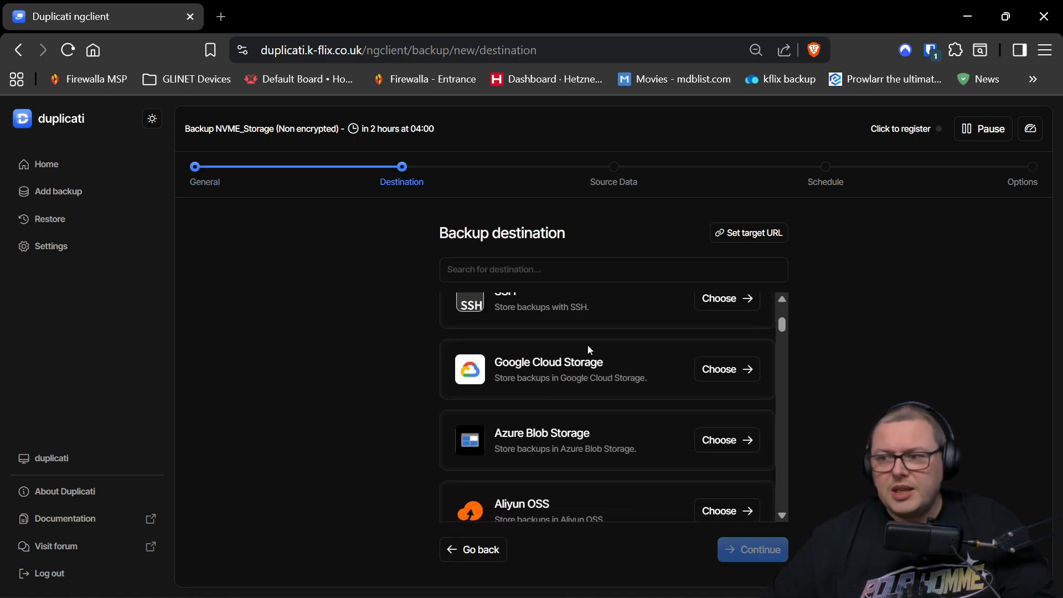
pyautogui.scroll(2, 595, 351)
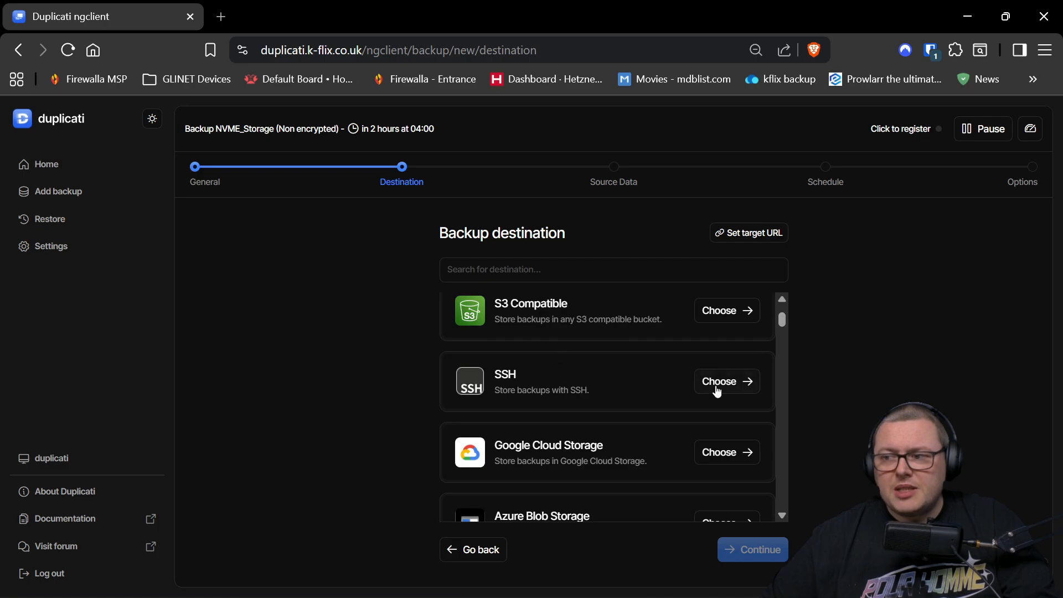
pyautogui.click(737, 380)
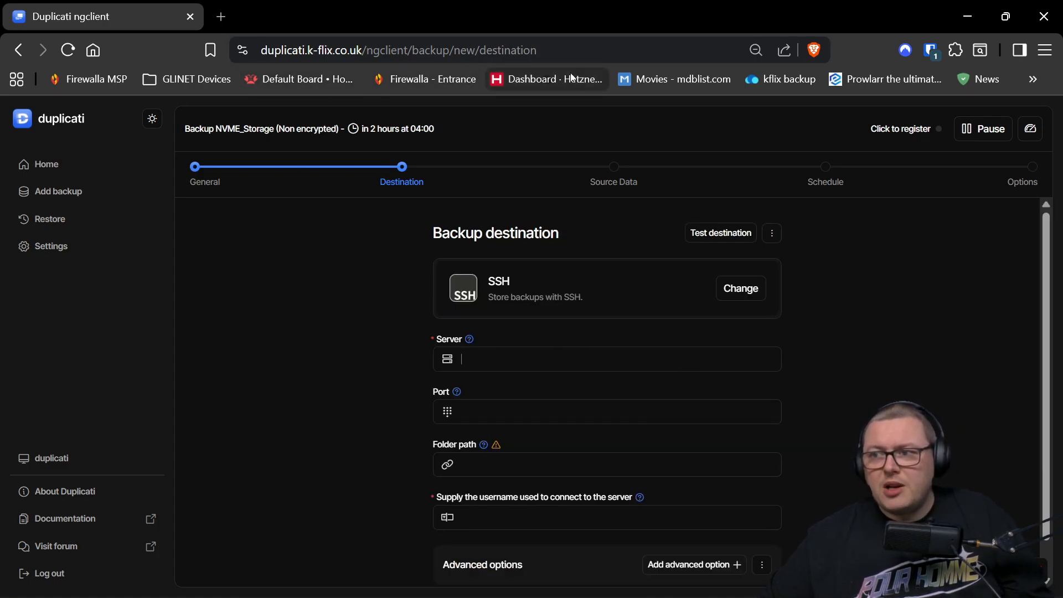
# - Copy storage-box-1's server hostname from its Hetzner Console overview
pyautogui.middleClick(547, 79)
pyautogui.click(261, 3)
pyautogui.click(65, 505)
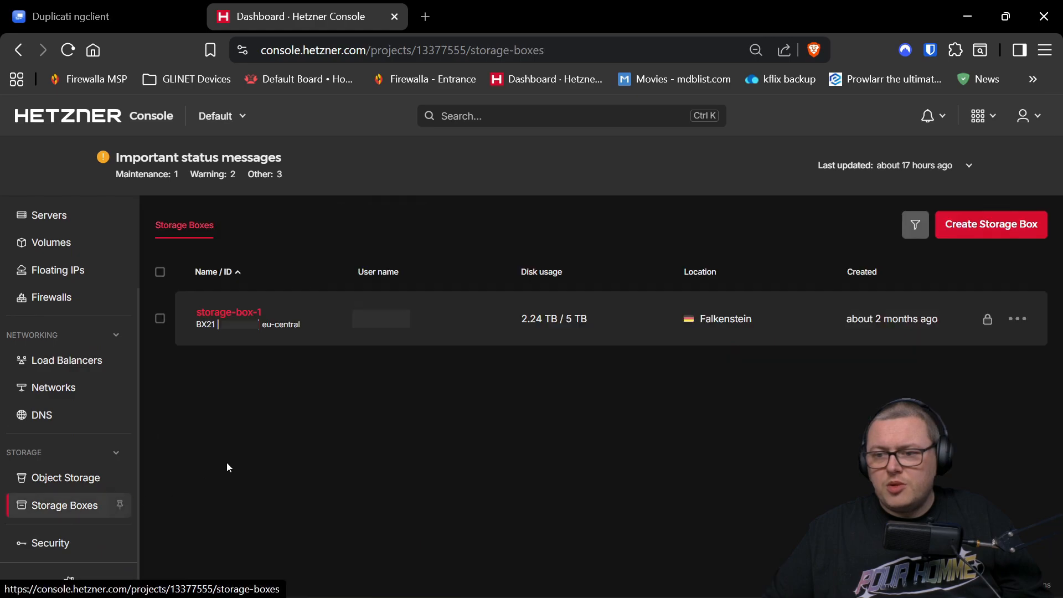
pyautogui.click(245, 312)
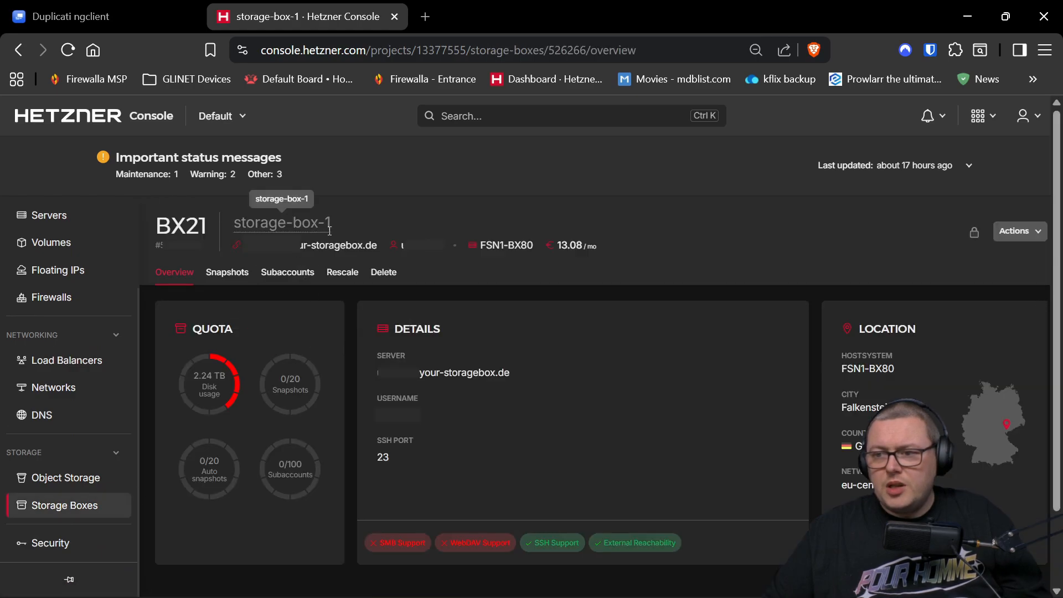
pyautogui.click(336, 247)
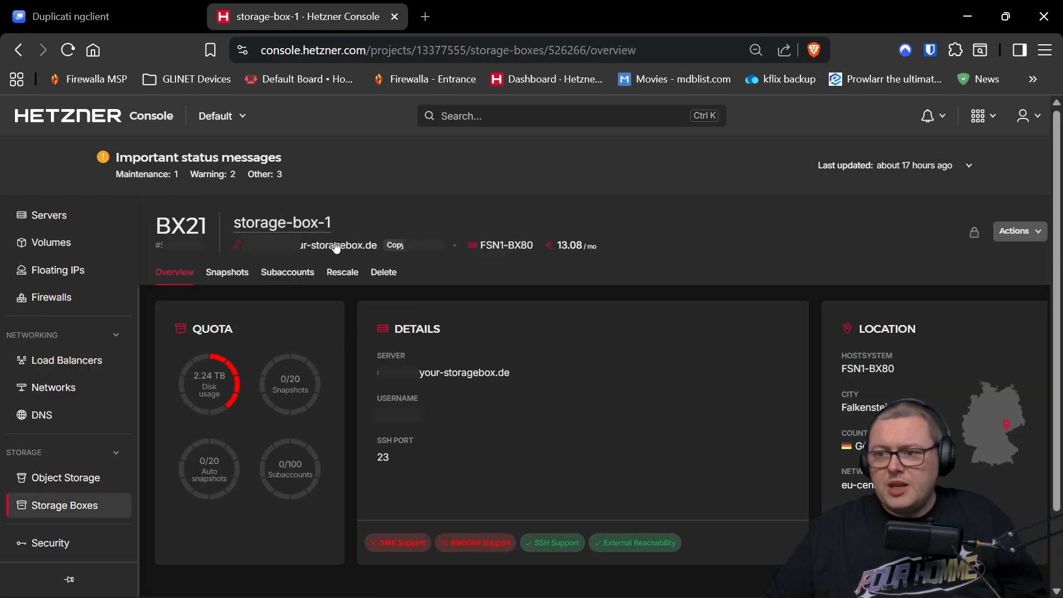
# - Enter the copied hostname as Server, port 23 and folder path /home/test
pyautogui.click(125, 6)
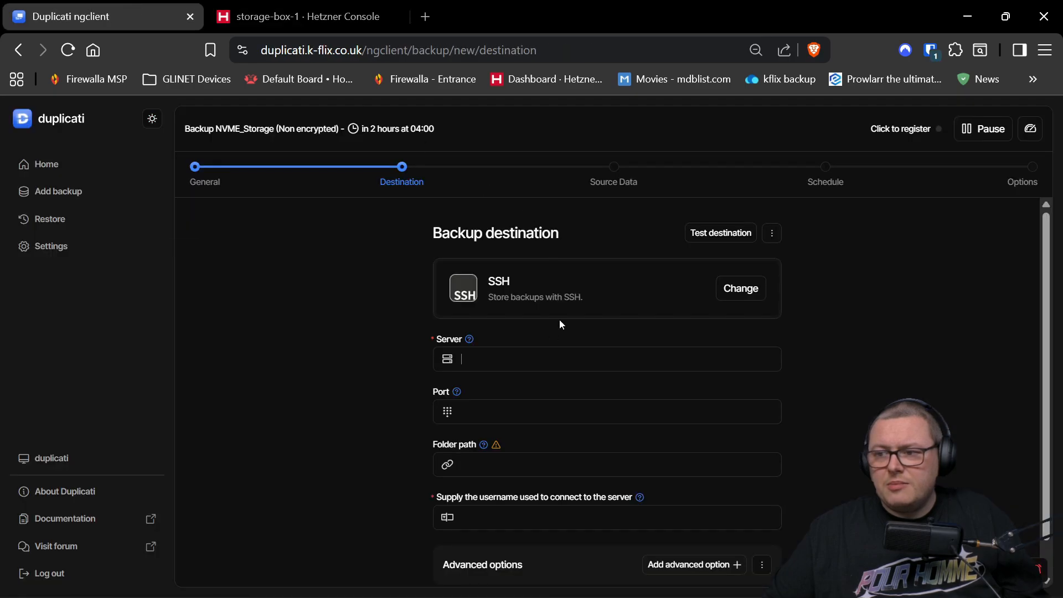
pyautogui.click(525, 358)
pyautogui.hotkey('ctrl', 'v')
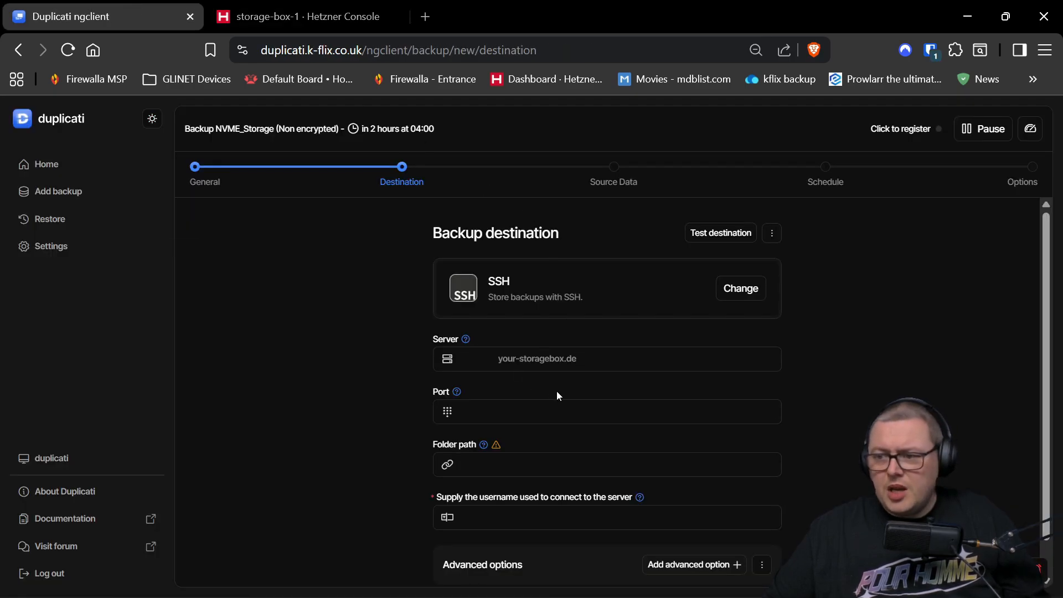
pyautogui.press('Tab')
pyautogui.write('23')
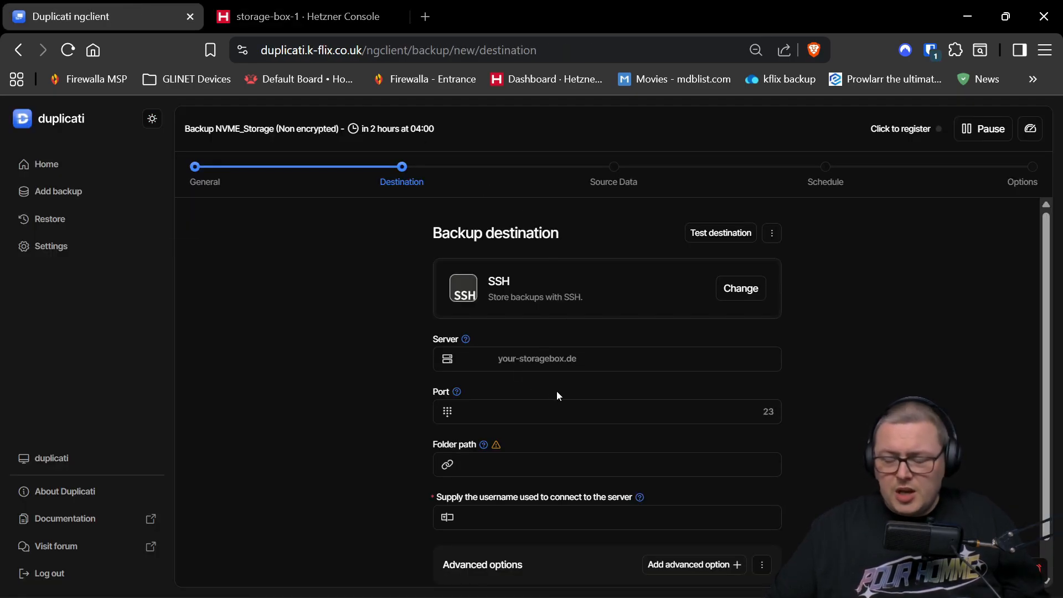
pyautogui.press('Tab')
pyautogui.write('/home')
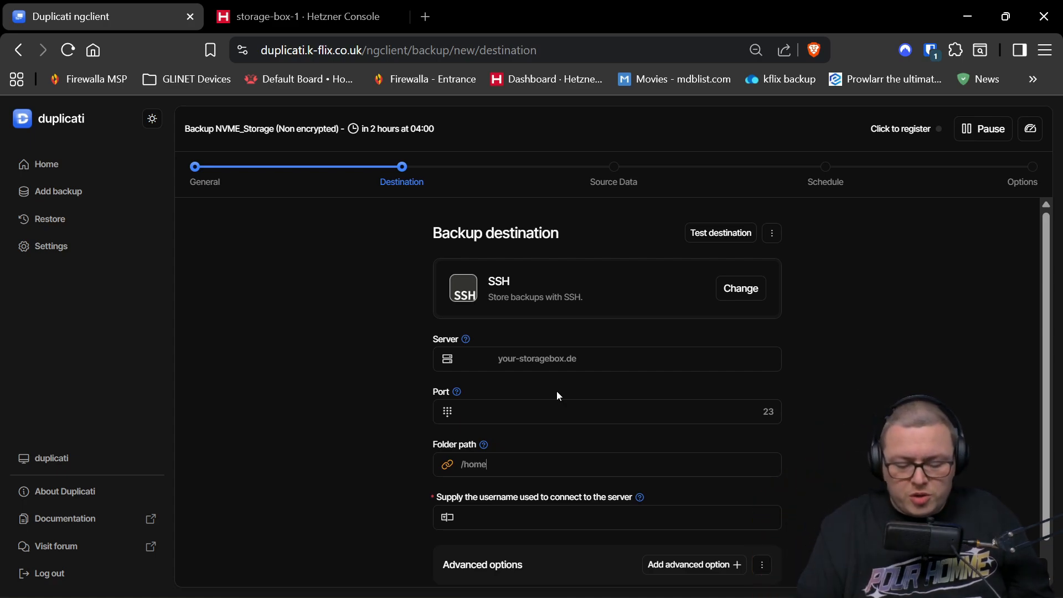
pyautogui.write('/')
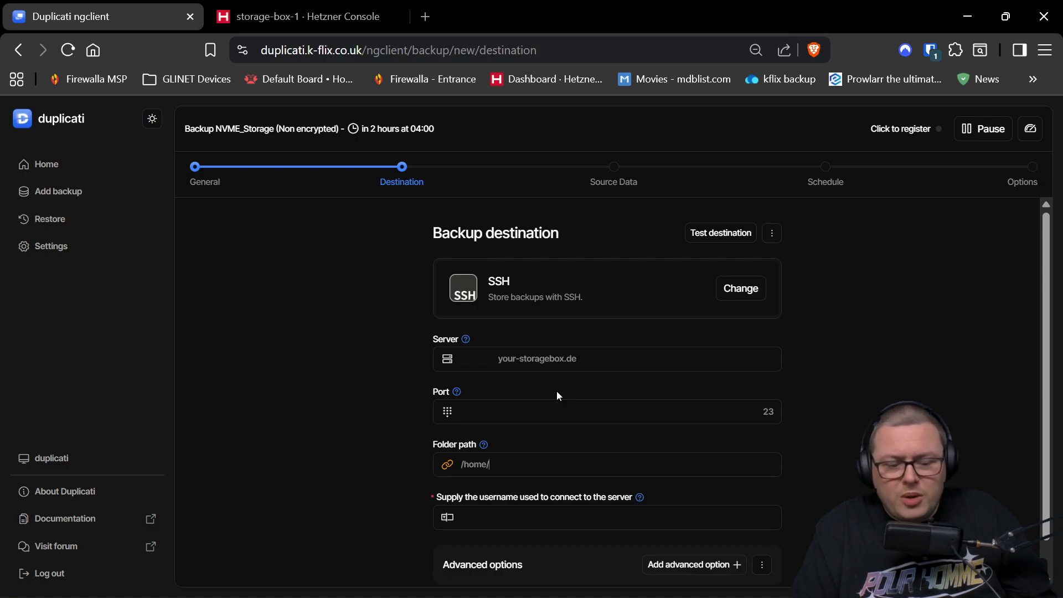
pyautogui.write('test')
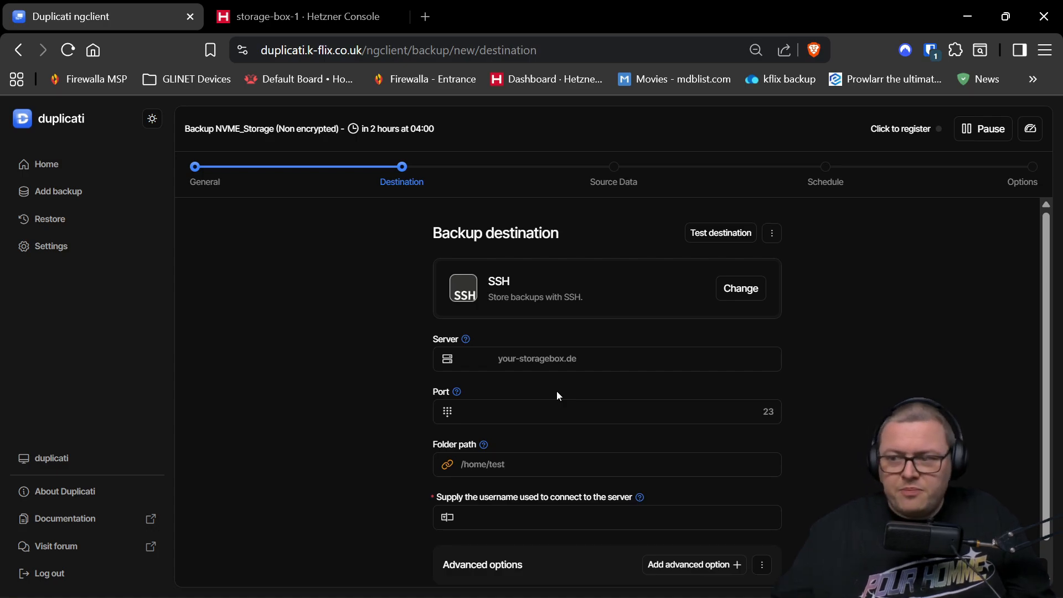
# - Copy the storage box username from Hetzner Console for the username field
pyautogui.click(597, 510)
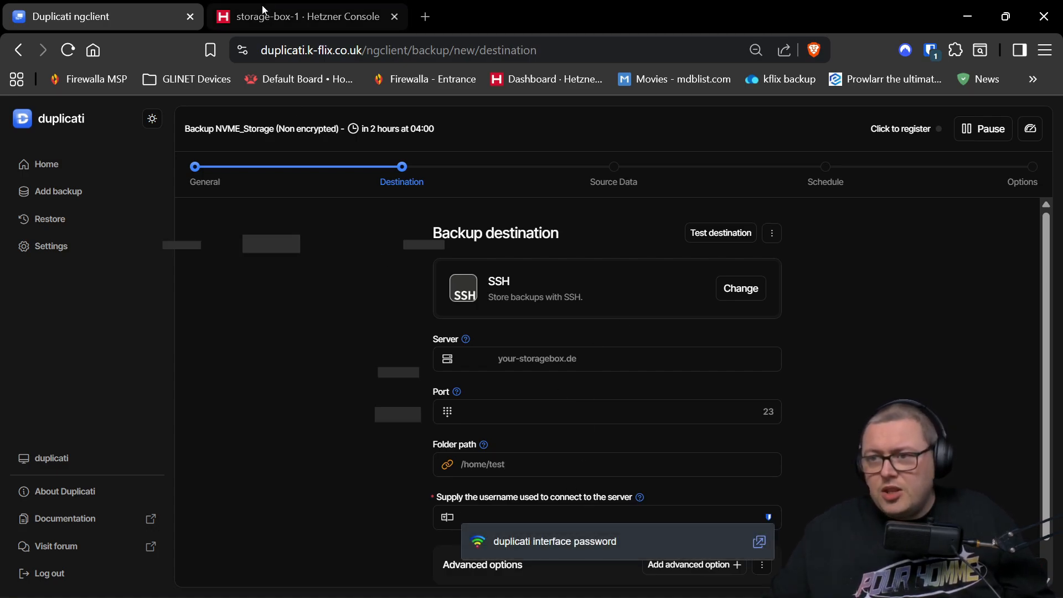
pyautogui.click(304, 14)
pyautogui.click(415, 252)
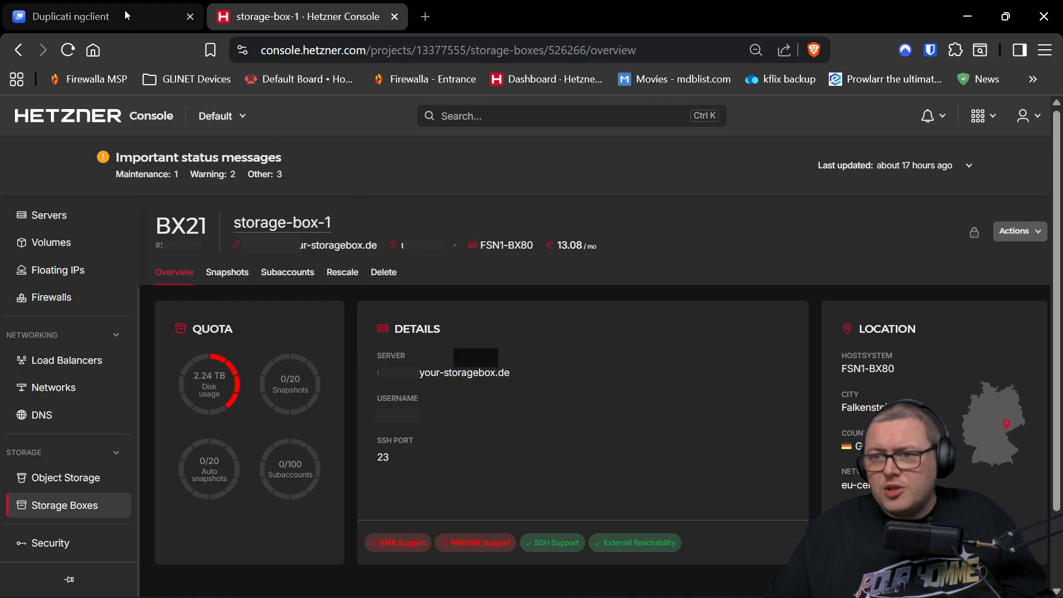
pyautogui.click(126, 16)
# - Add an SSH private key advanced option to the SSH destination
pyautogui.scroll(-1, 713, 527)
pyautogui.click(716, 527)
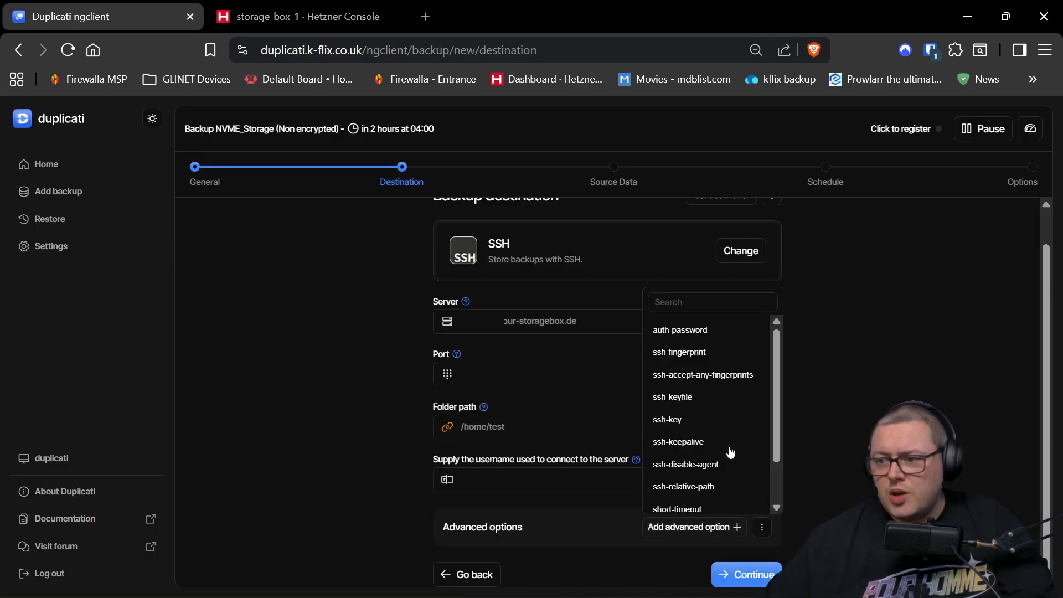
pyautogui.click(692, 421)
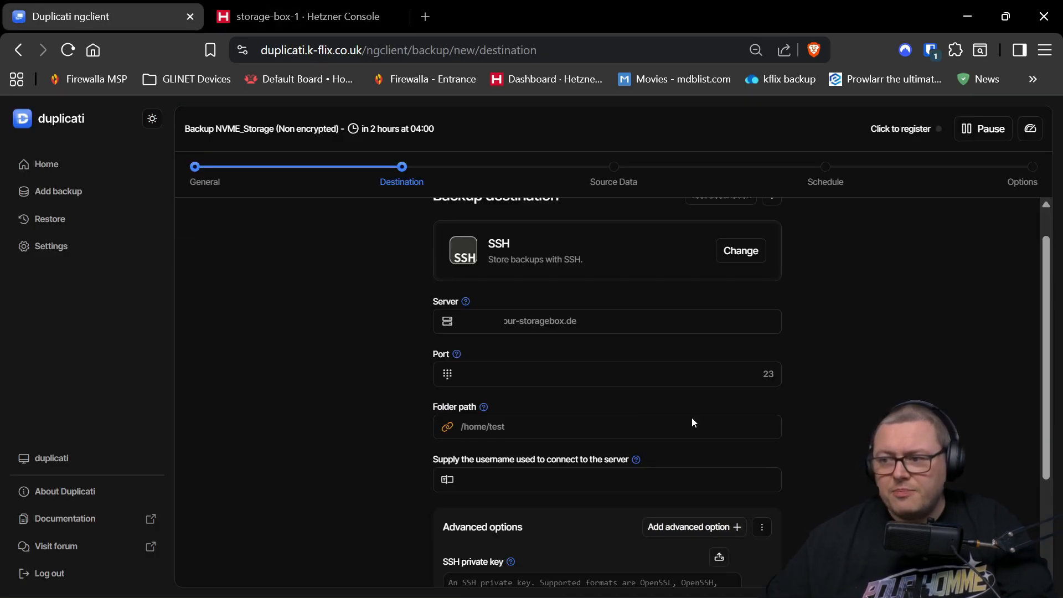
pyautogui.scroll(-2, 570, 486)
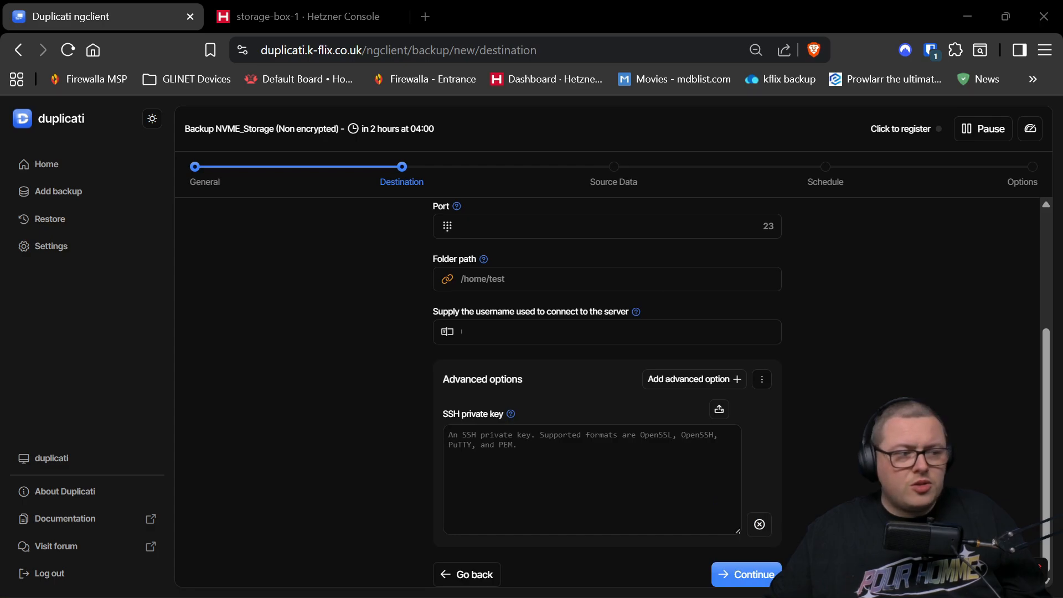
# - Copy the hetzner_duplicati_key private key from PowerShell and paste it into the SSH private key field
pyautogui.hotkey('alt', 'Tab')
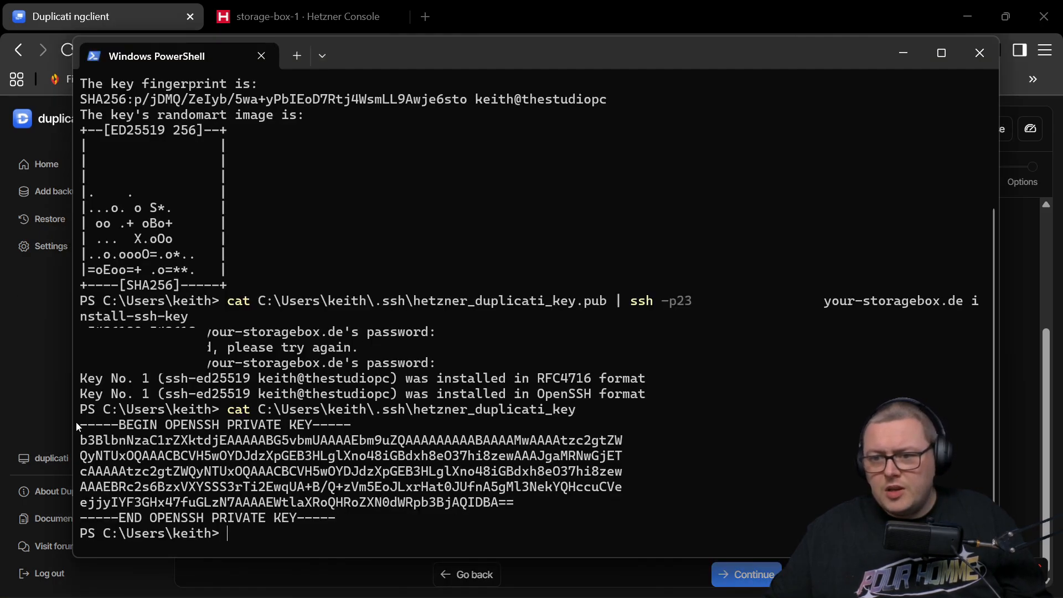
pyautogui.moveTo(83, 424); pyautogui.dragTo(335, 523)
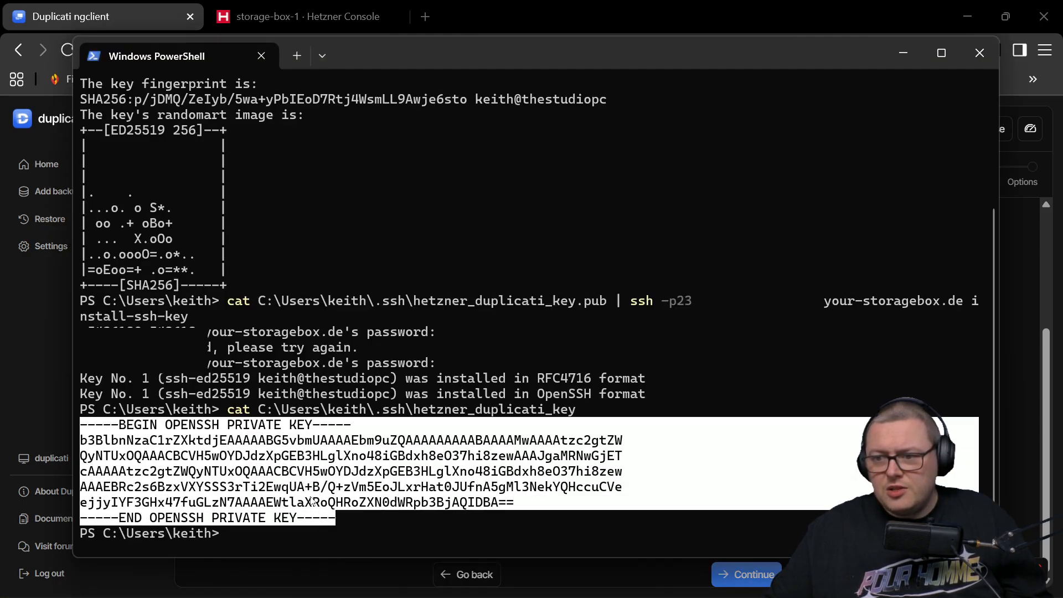
pyautogui.rightClick(308, 501)
pyautogui.click(902, 47)
pyautogui.click(543, 451)
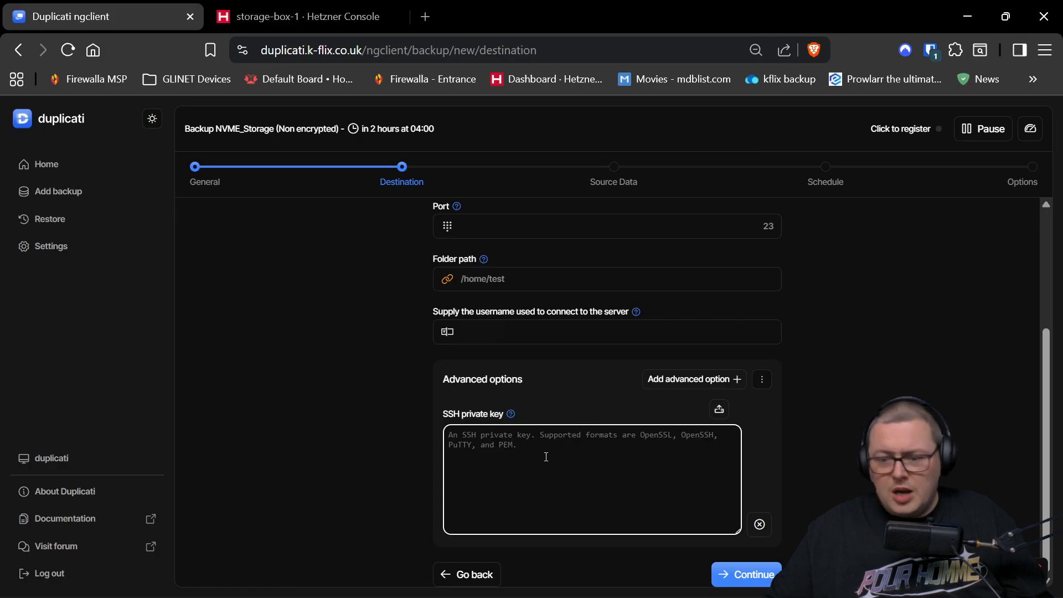
pyautogui.hotkey('ctrl', 'v')
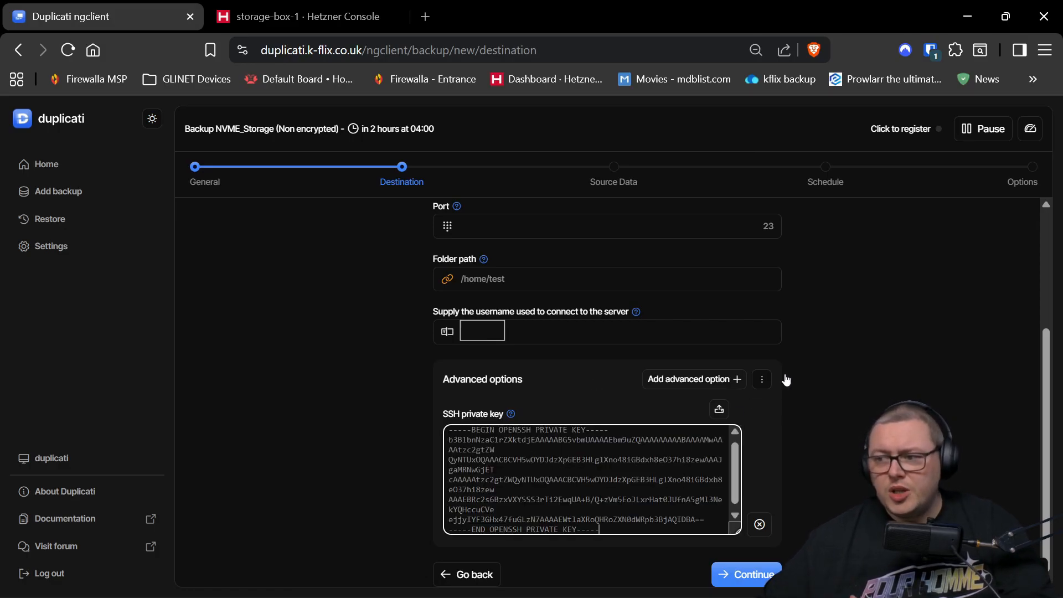
pyautogui.scroll(3, 785, 380)
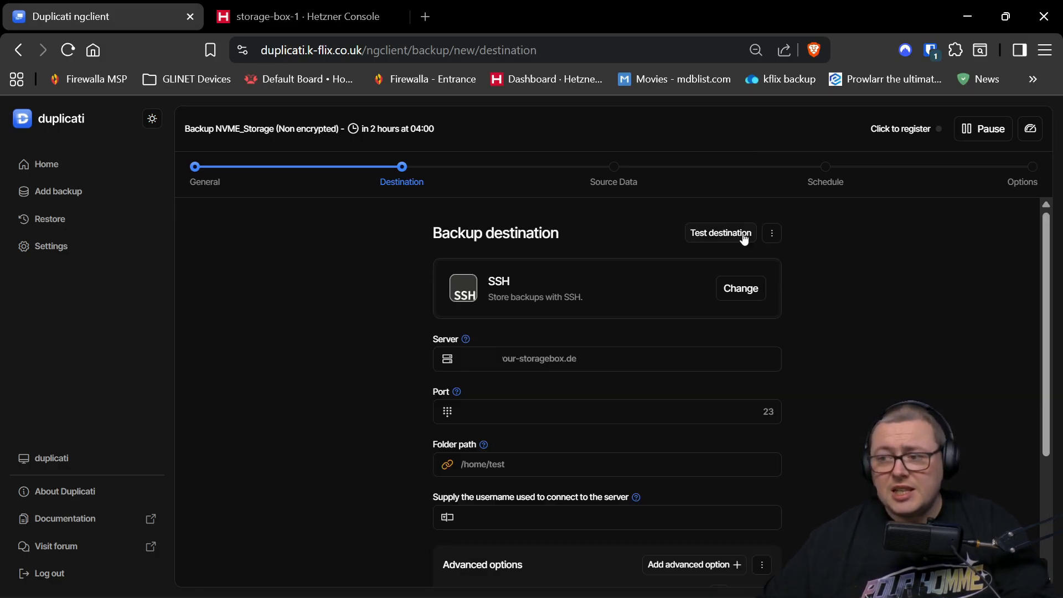
# - Test the SSH destination and approve the Storage Box's host key
pyautogui.click(744, 233)
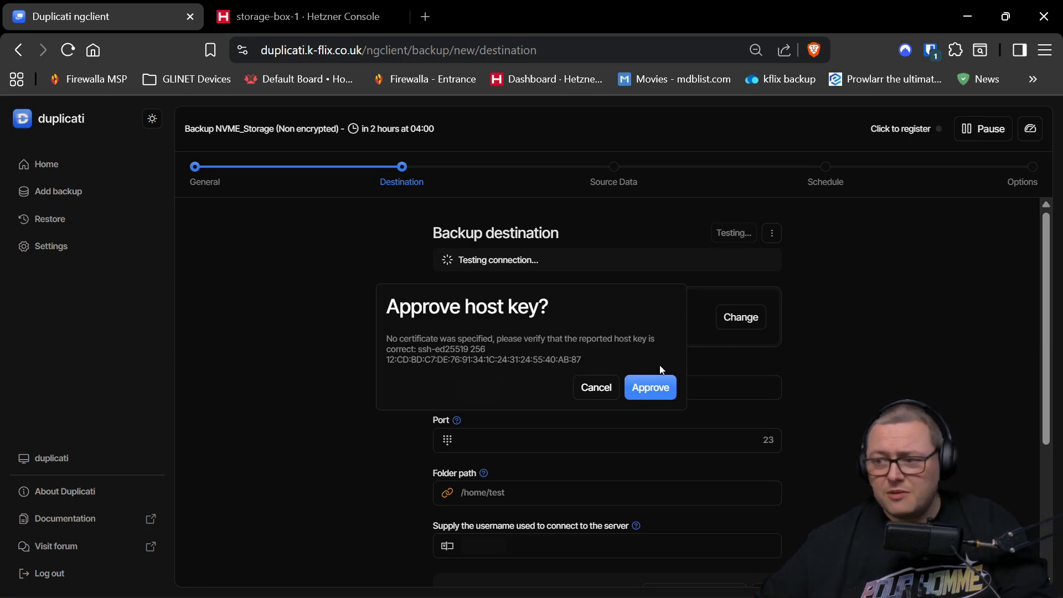
pyautogui.click(655, 387)
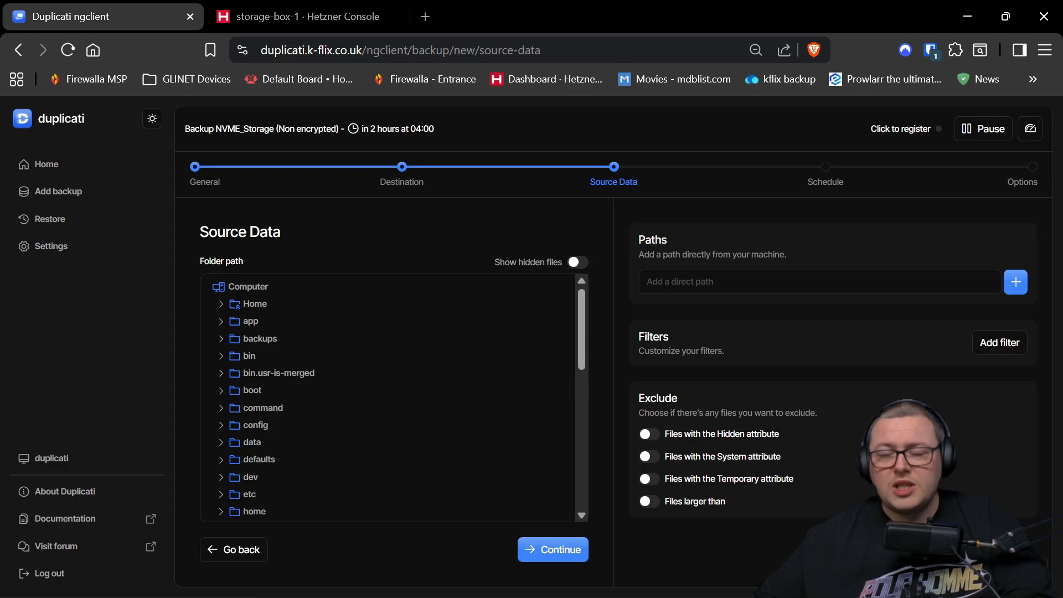
# - Choose a custom schedule for the new backup job
pyautogui.click(553, 549)
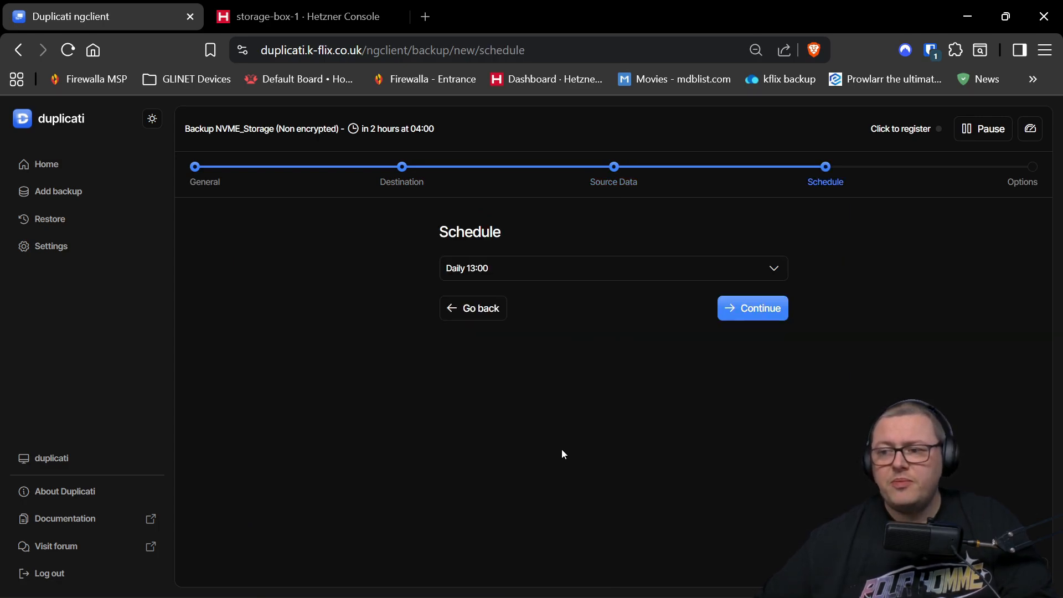
pyautogui.click(571, 280)
pyautogui.click(499, 379)
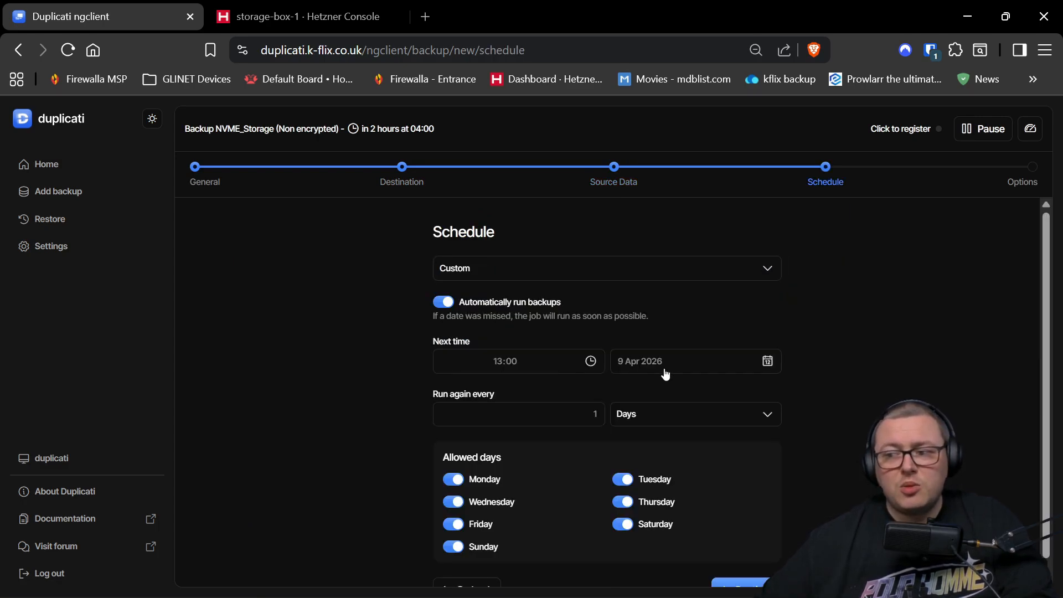
pyautogui.scroll(-1, 822, 498)
pyautogui.click(735, 567)
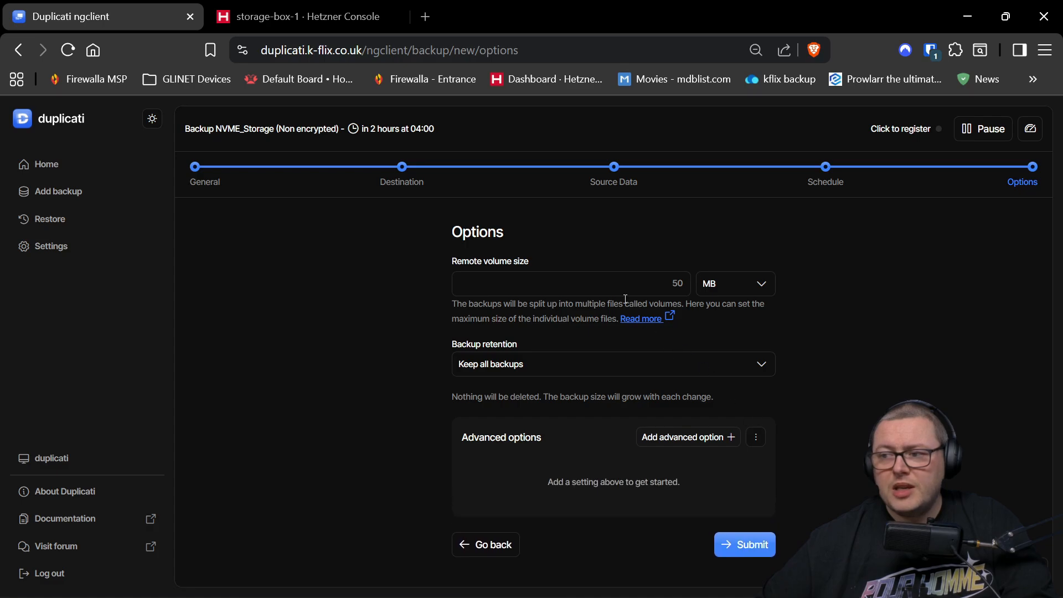
# - Keep 50 MB remote volumes, choose smart backup retention, and allow 8 concurrent uploads
pyautogui.doubleClick(590, 286)
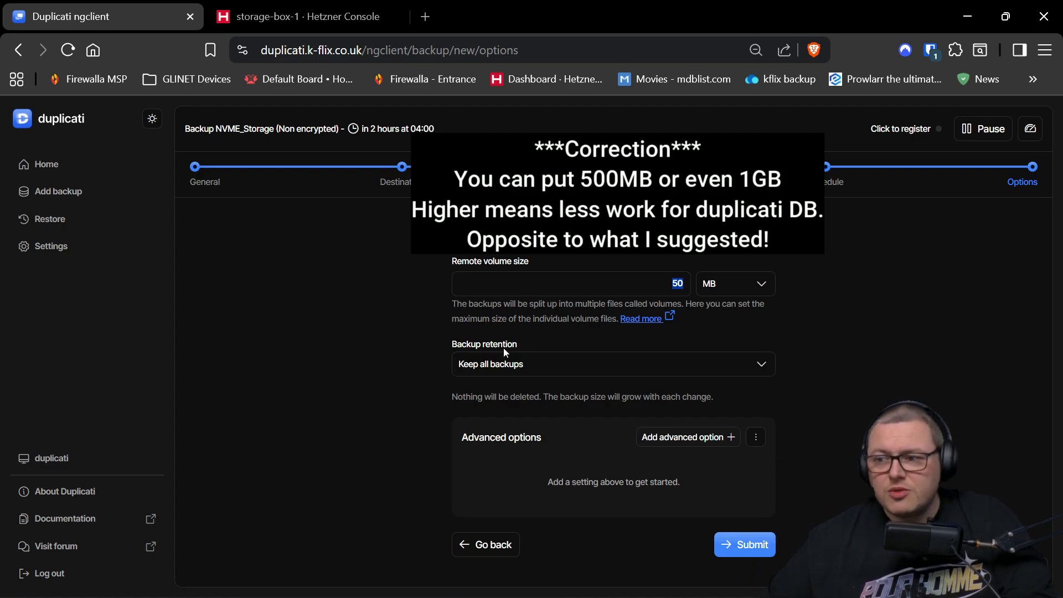
pyautogui.click(523, 363)
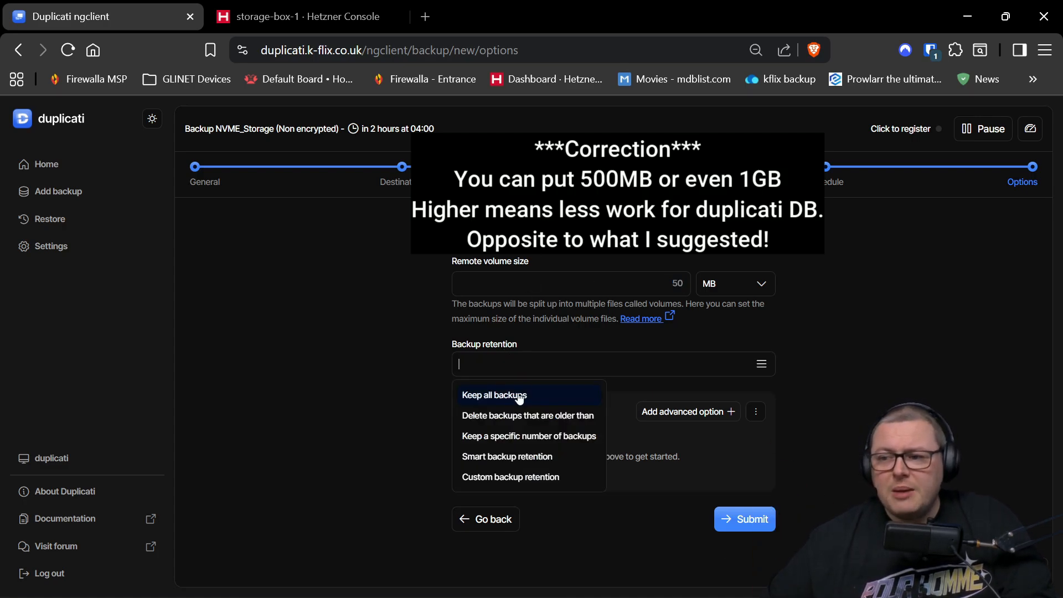
pyautogui.click(523, 457)
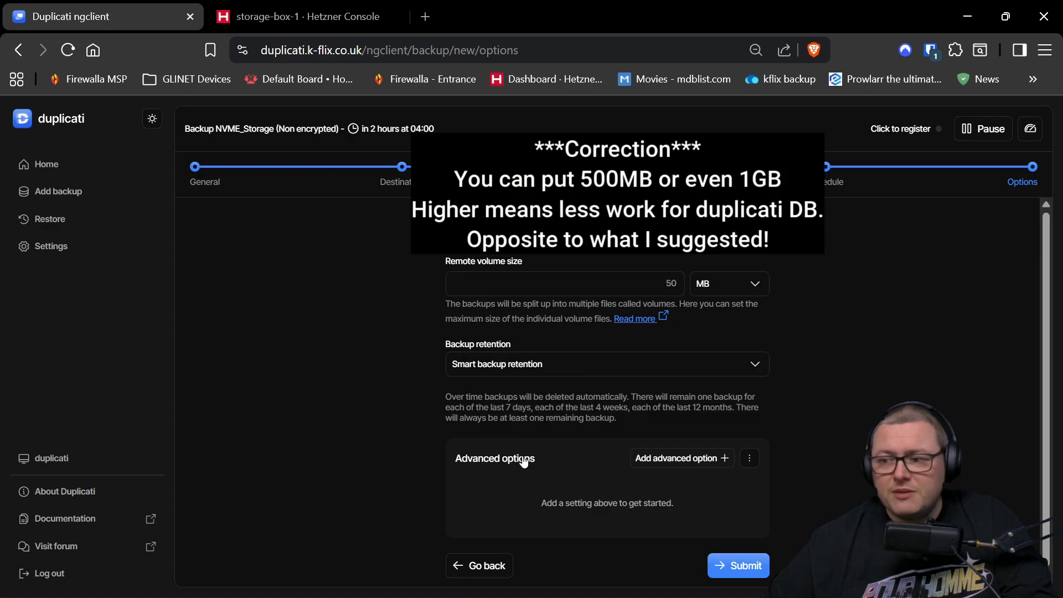
pyautogui.click(662, 458)
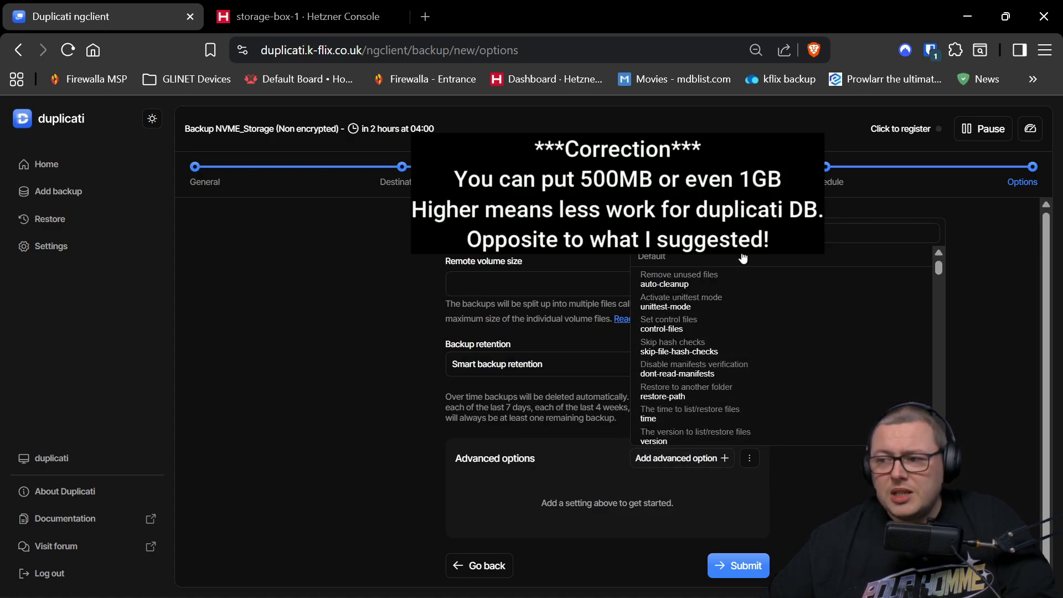
pyautogui.scroll(-5, 742, 257)
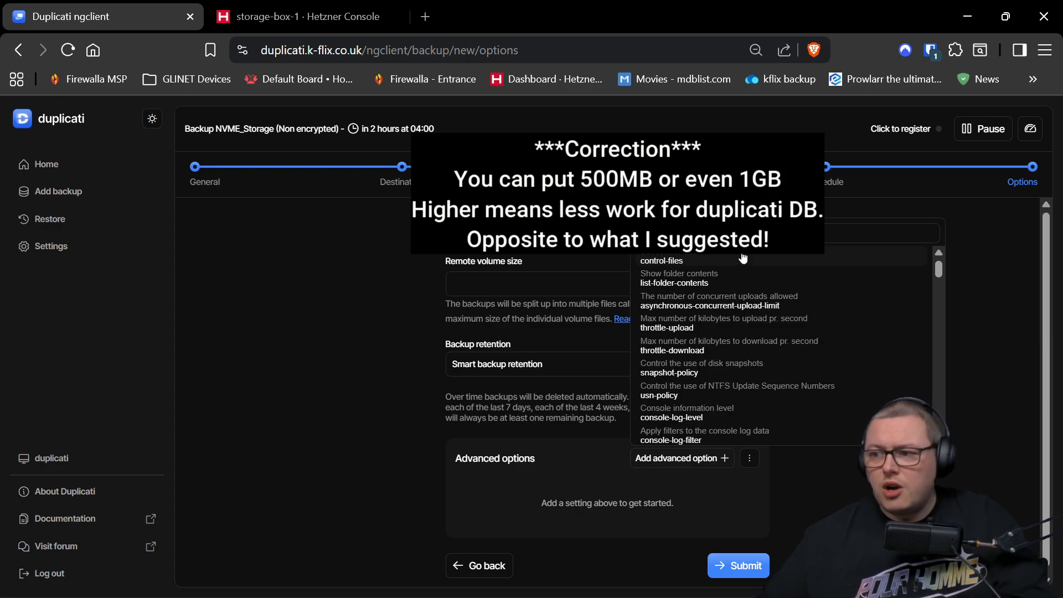
pyautogui.click(676, 302)
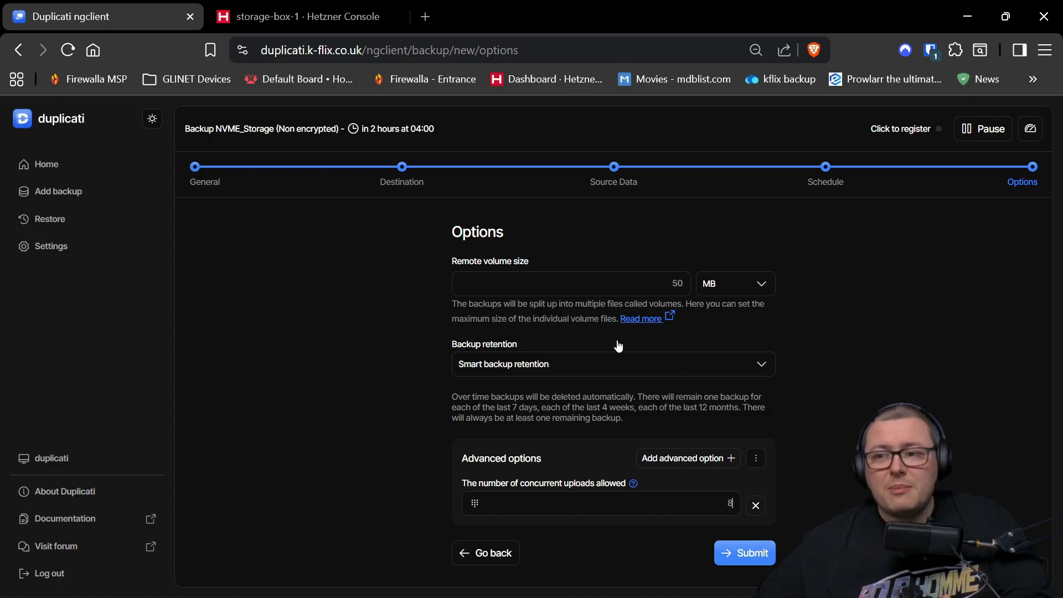
# - Edit the Hetzner Main Storage Backup Folder job and successfully test its SSH destination
pyautogui.click(39, 169)
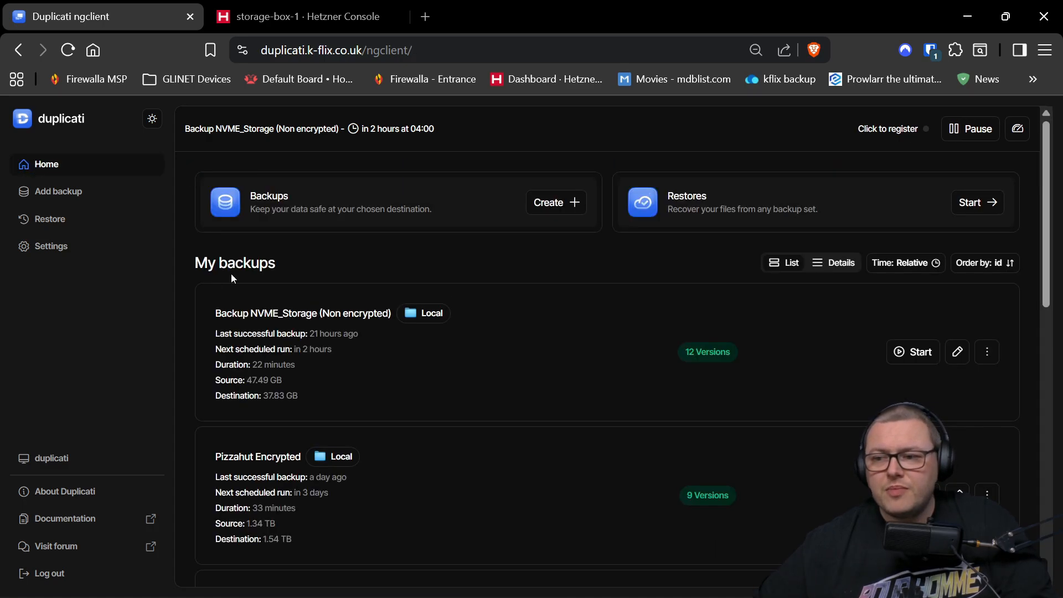
pyautogui.scroll(-9, 432, 388)
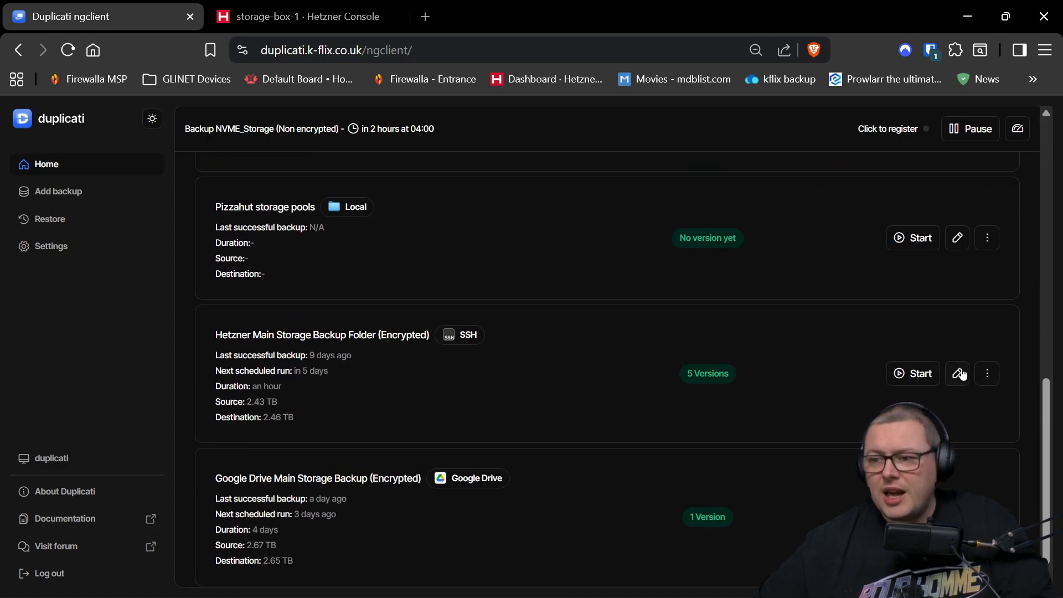
pyautogui.click(959, 373)
pyautogui.click(702, 437)
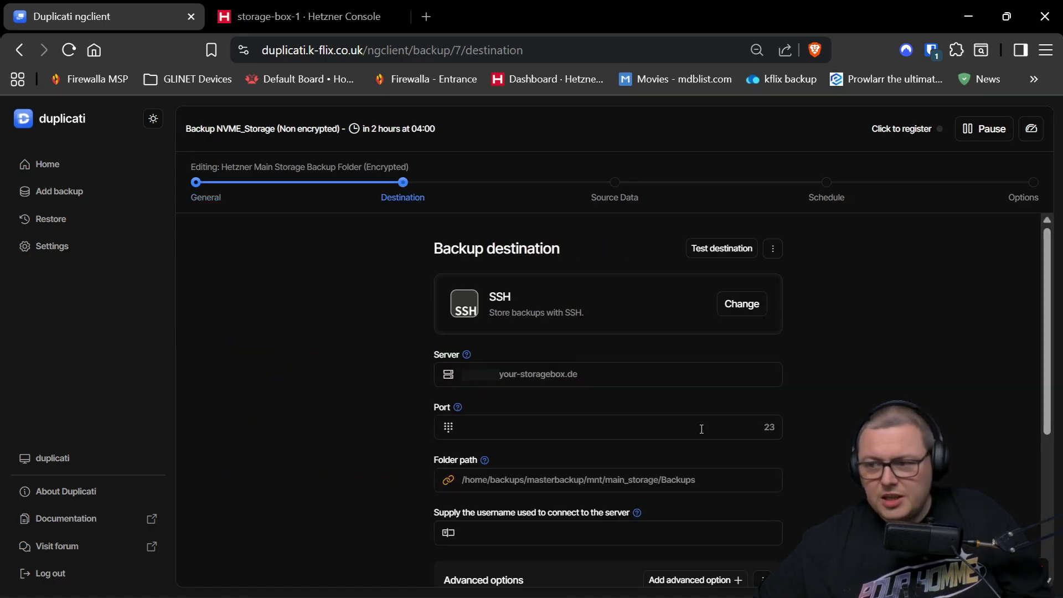
pyautogui.scroll(-5, 702, 426)
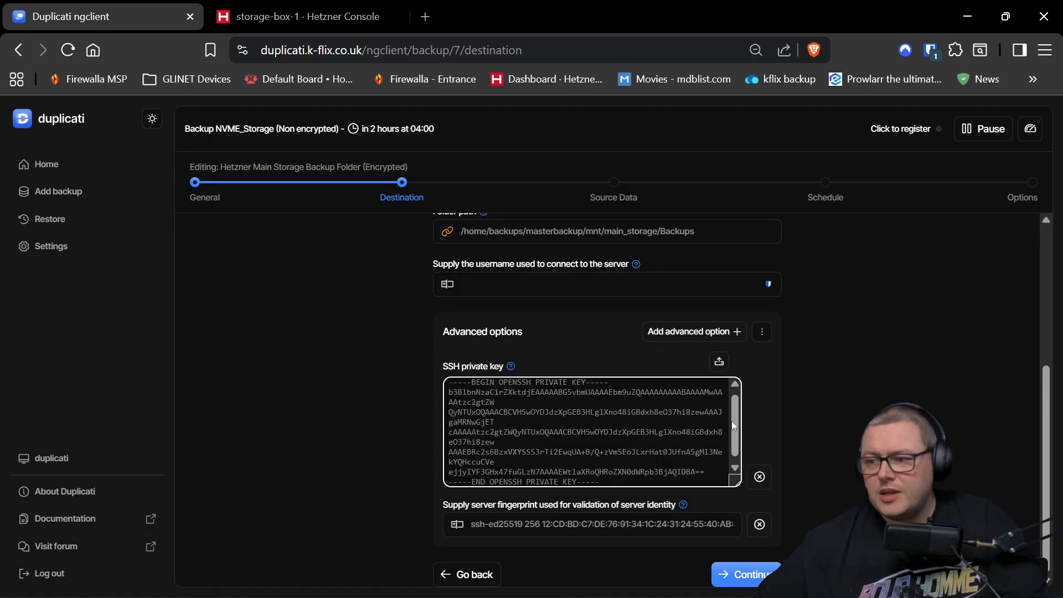
pyautogui.scroll(5, 736, 248)
pyautogui.click(736, 248)
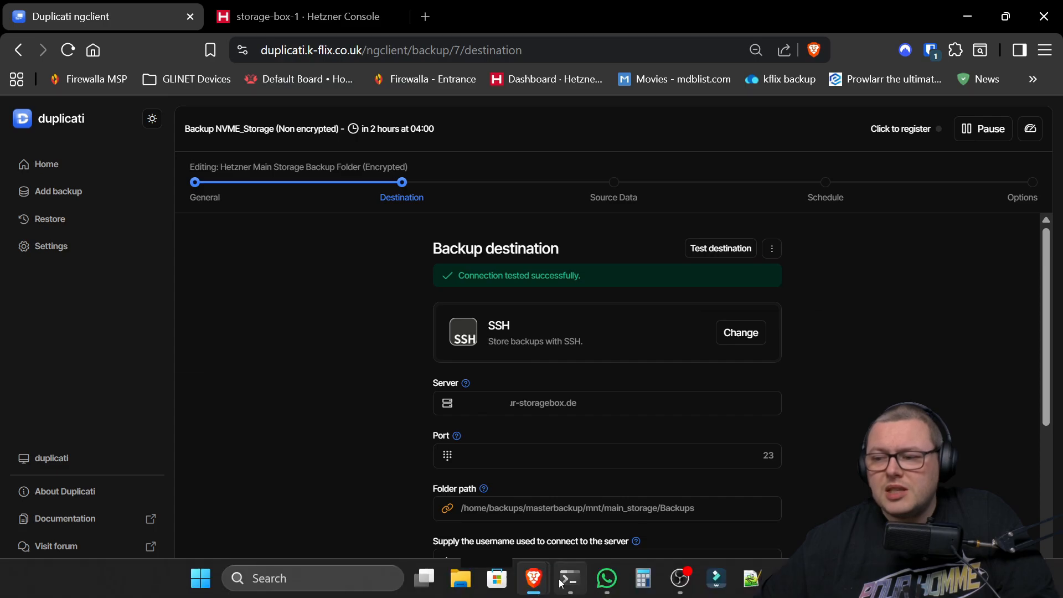
# - In PowerShell, log into the Storage Box over SSH with the account password
pyautogui.click(572, 579)
pyautogui.hotkey('ctrl', 'v')
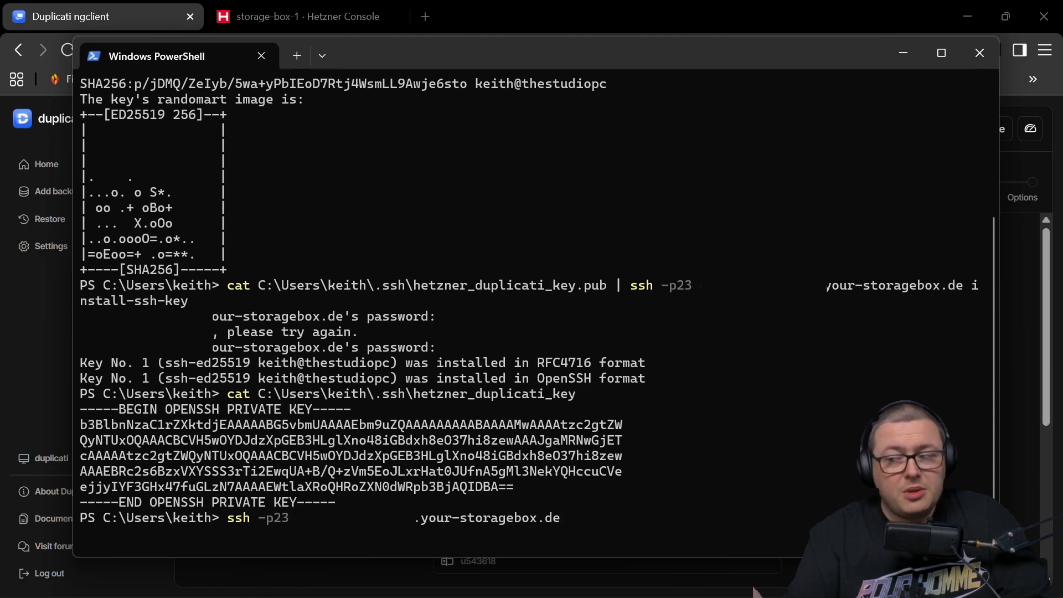
pyautogui.press('Return')
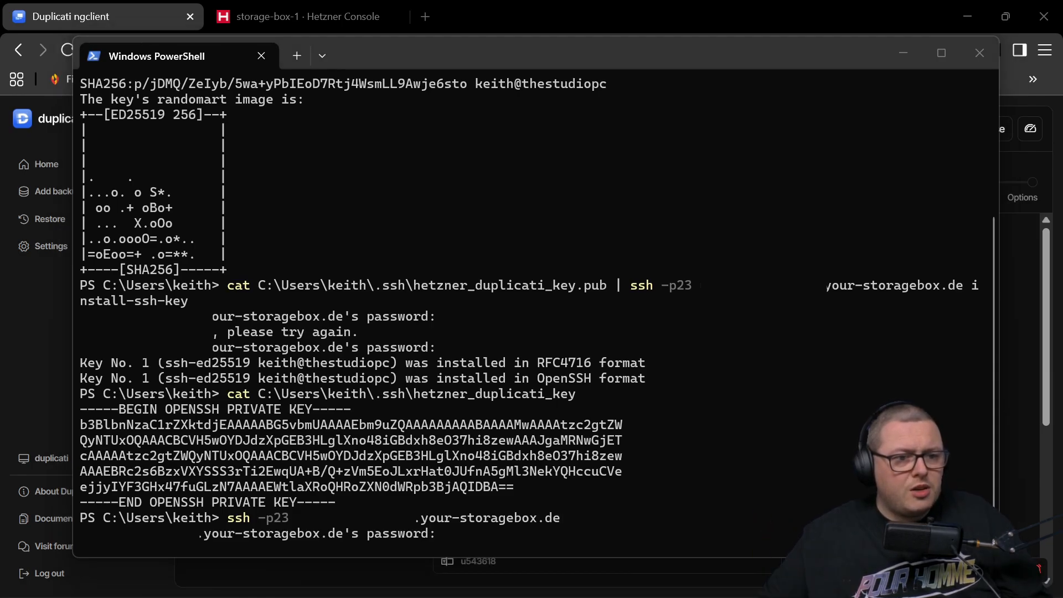
pyautogui.press('Return')
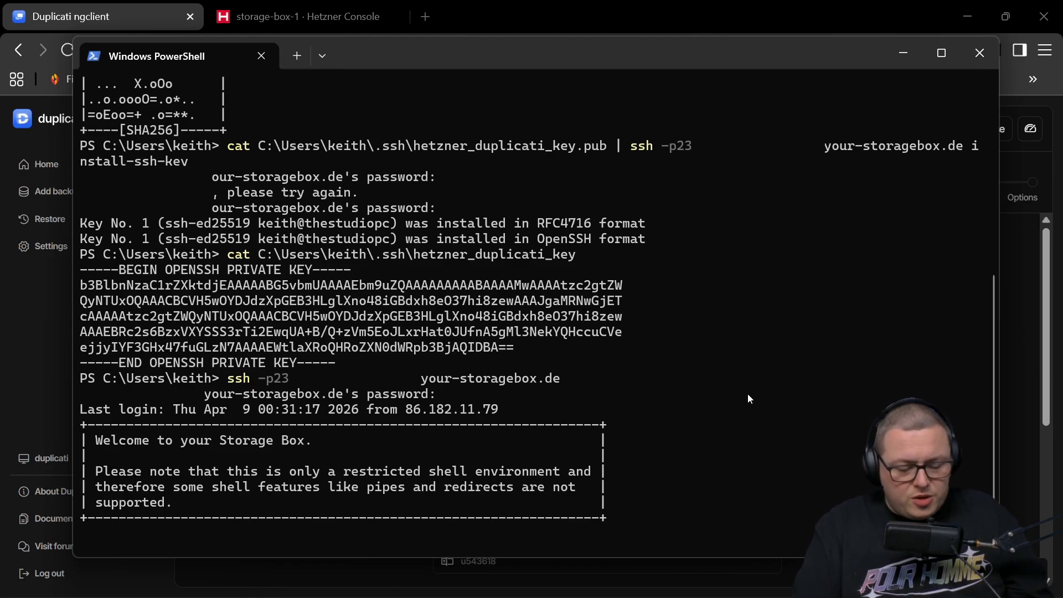
# - Enter the .ssh folder with cd .ssh, list its files with ls, and remove authorized_keys
pyautogui.write('cd .ssh')
pyautogui.press('Return')
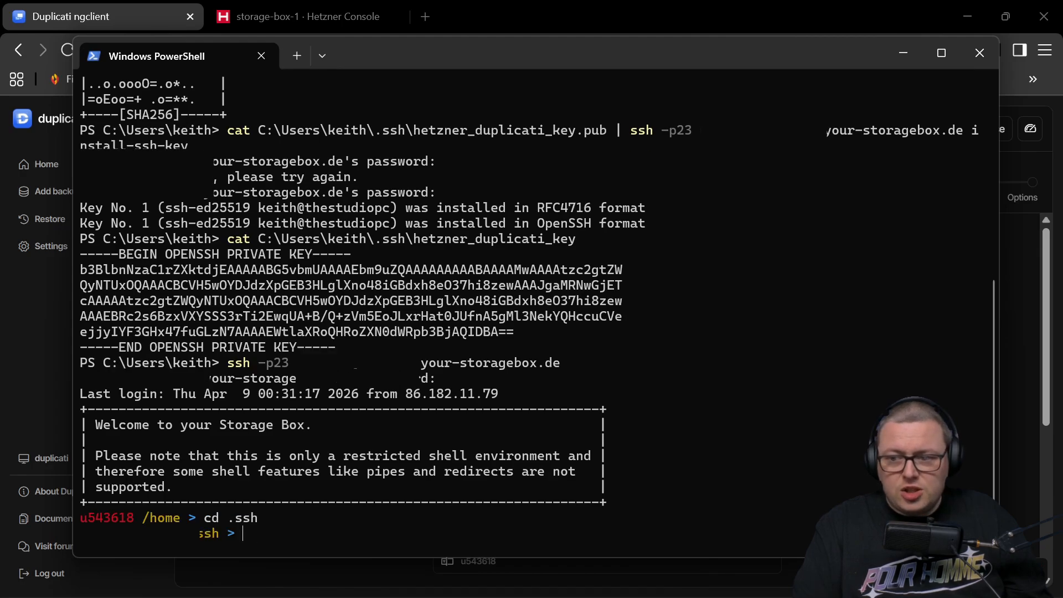
pyautogui.write('ls')
pyautogui.press('Return')
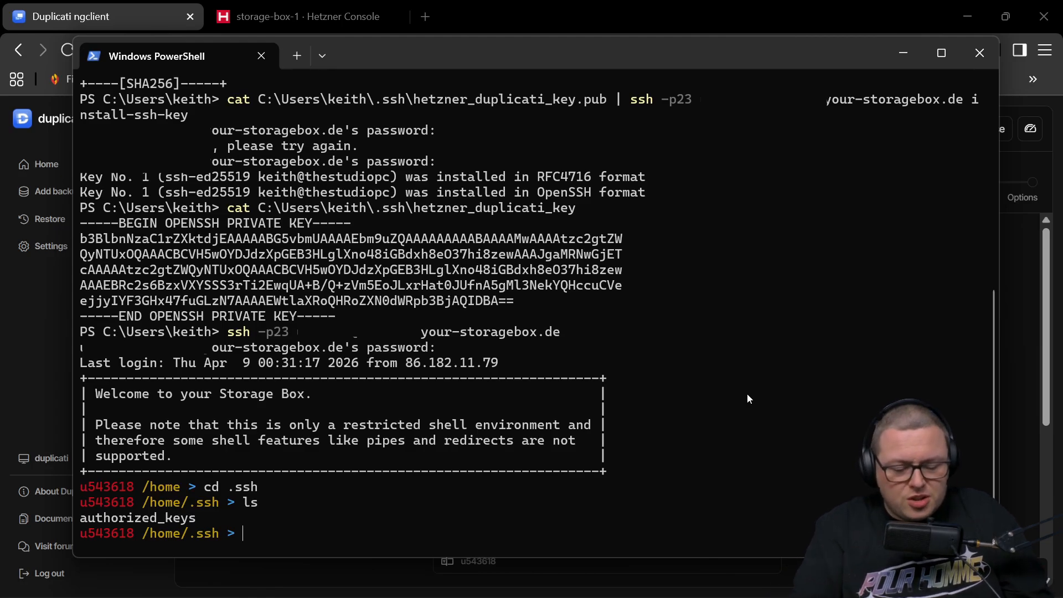
pyautogui.write('oragebox.de')
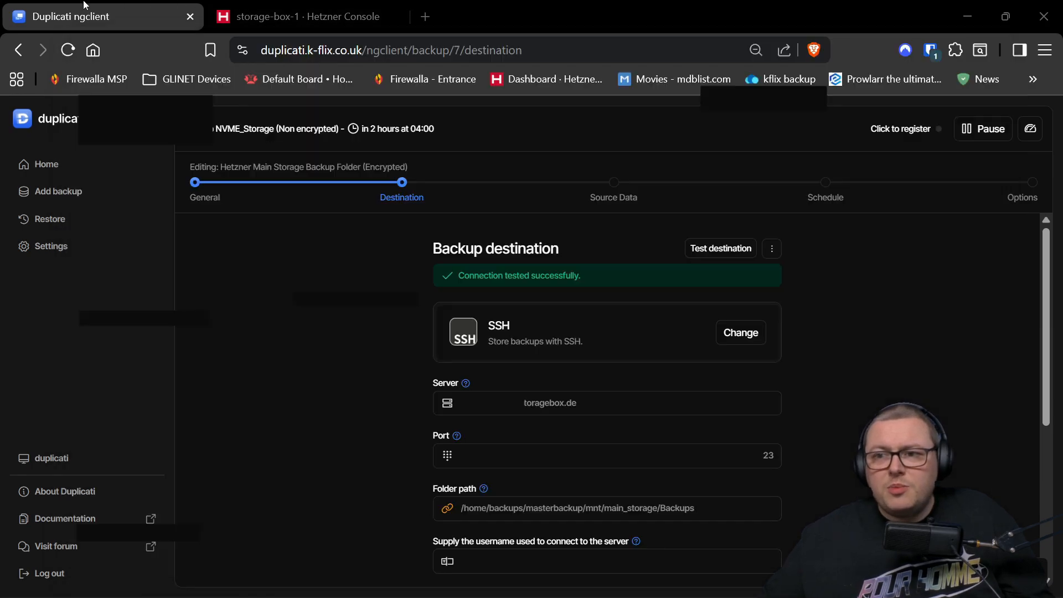
# - Retest the Hetzner destination, see Permission denied (publickey), and return to PowerShell
pyautogui.click(696, 250)
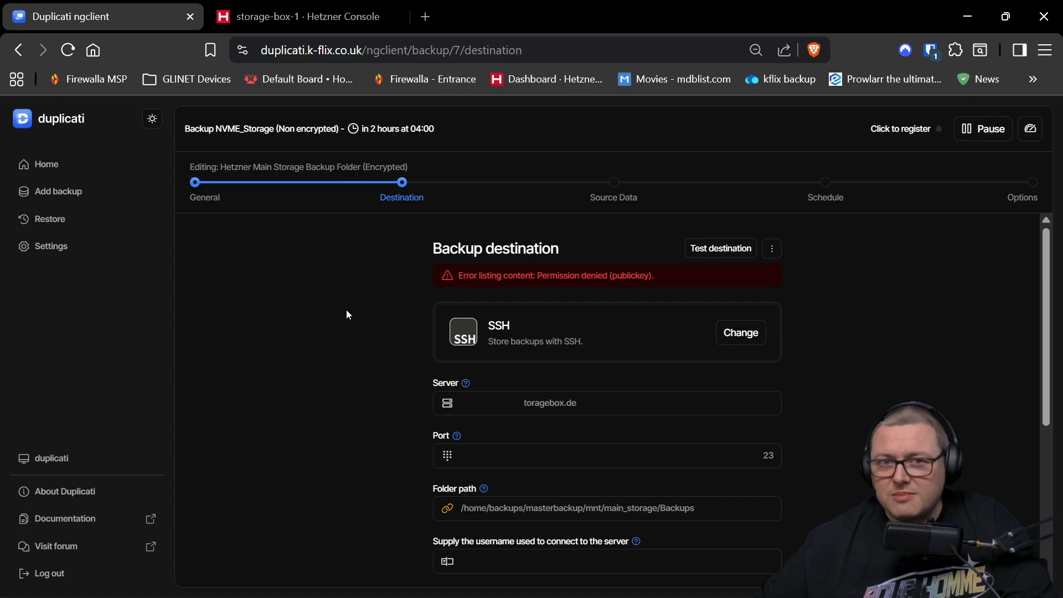
pyautogui.moveTo(424, 596)
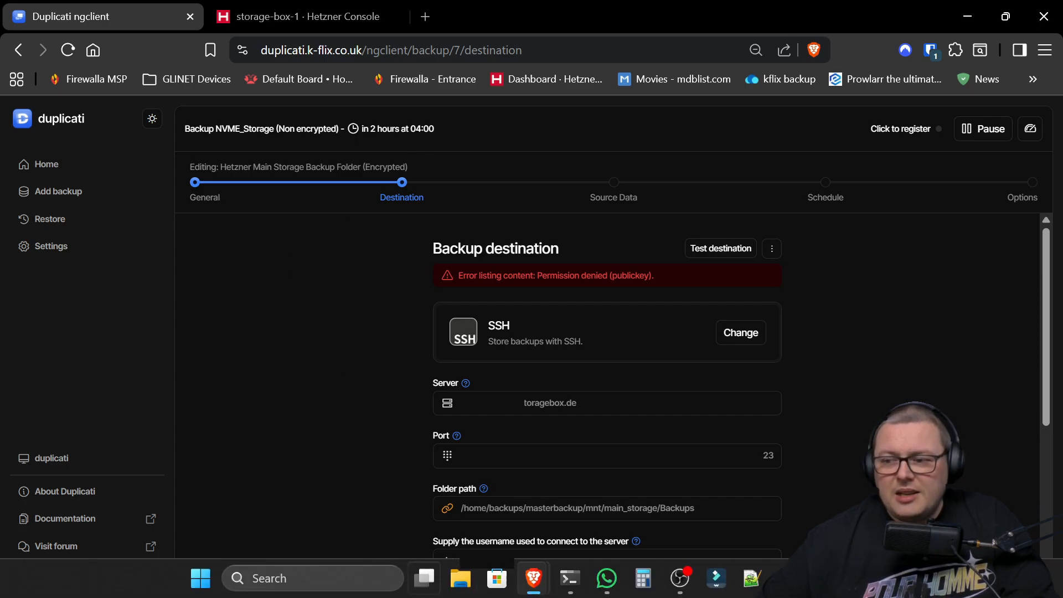
pyautogui.click(570, 591)
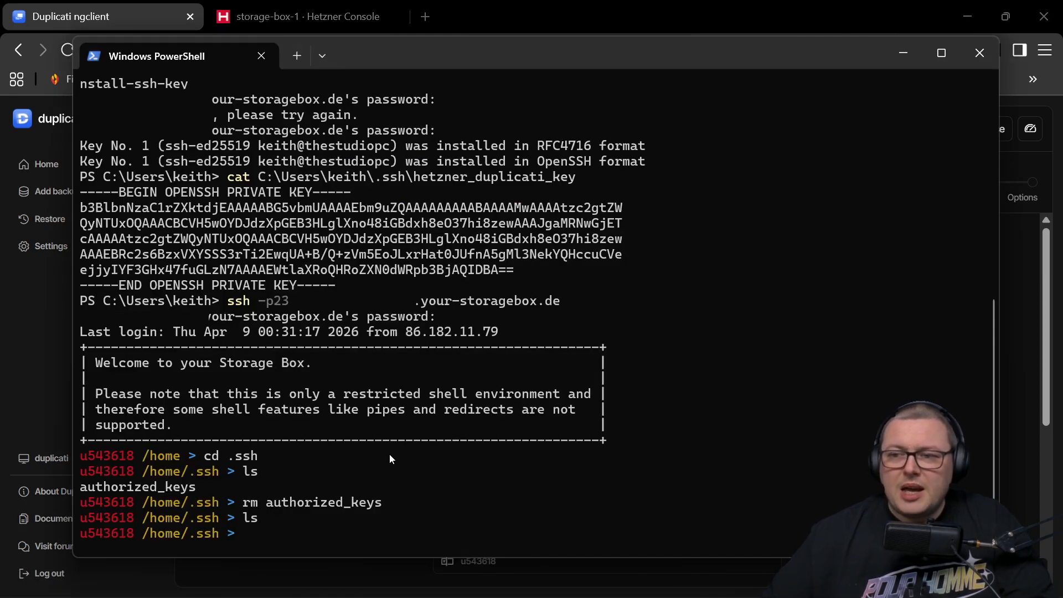